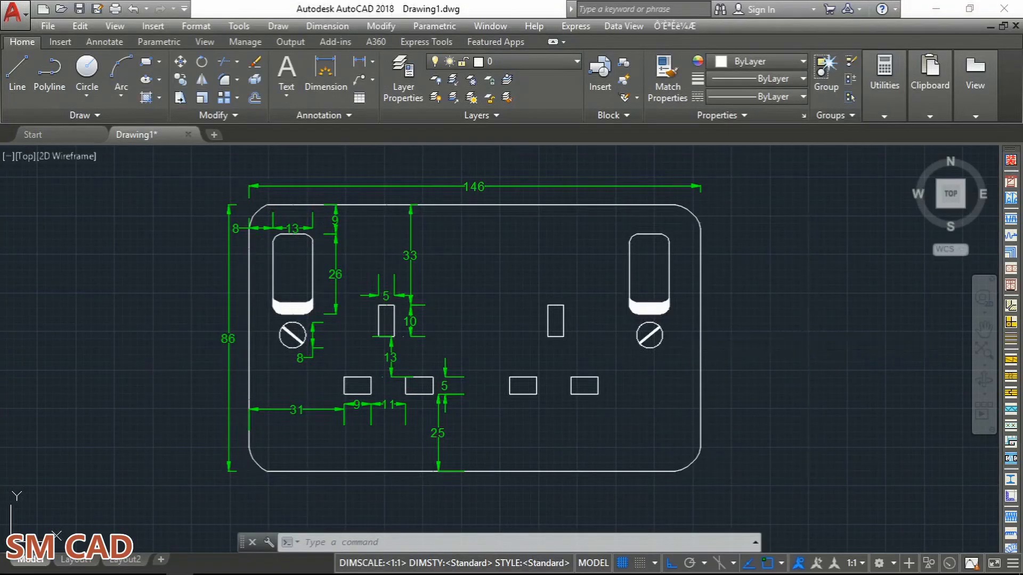
Draw a 146 by 86 rectangle in the empty space to the right of the dimensioned reference socket.
middle_click_drag(810, 353, 631, 342)
key("Escape")
key("Escape")
type("re")
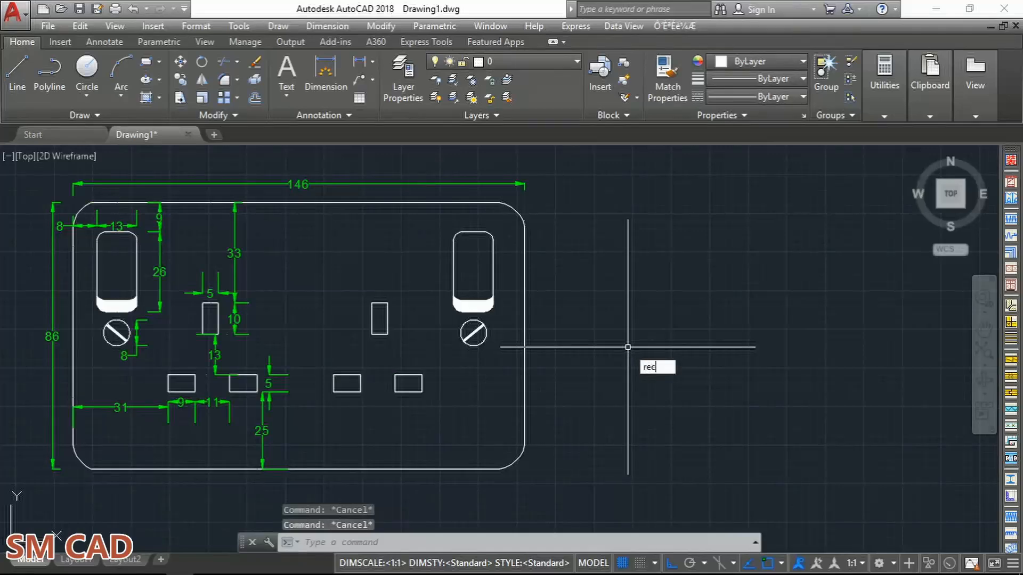
type("c")
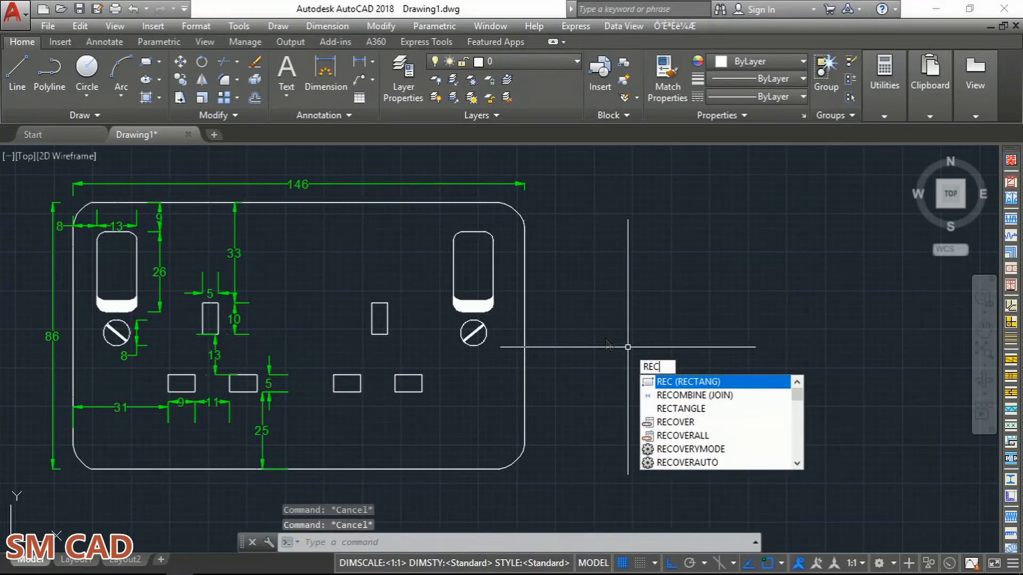
key("Return")
scroll(628, 347, "down", 2)
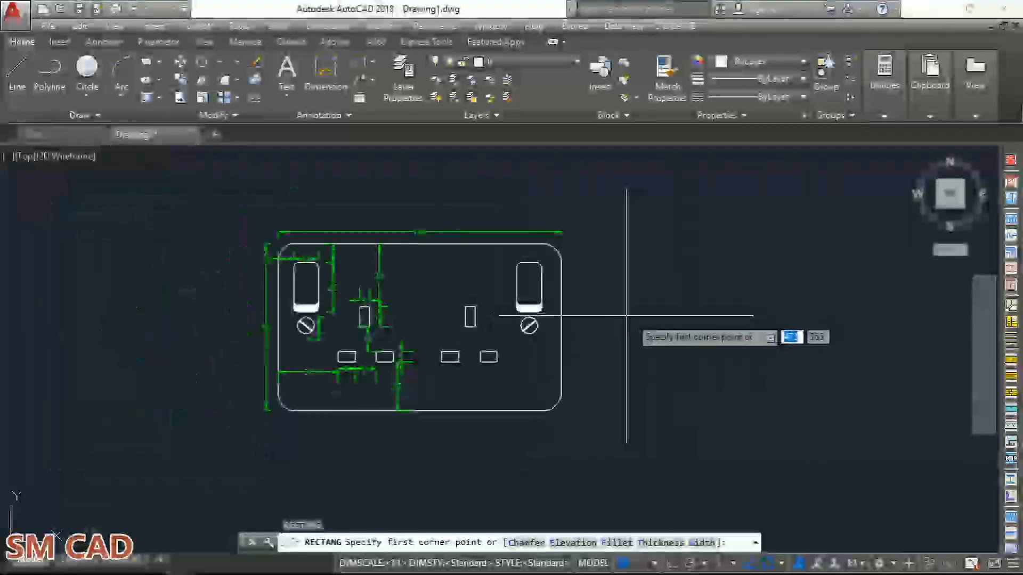
left_click(671, 406)
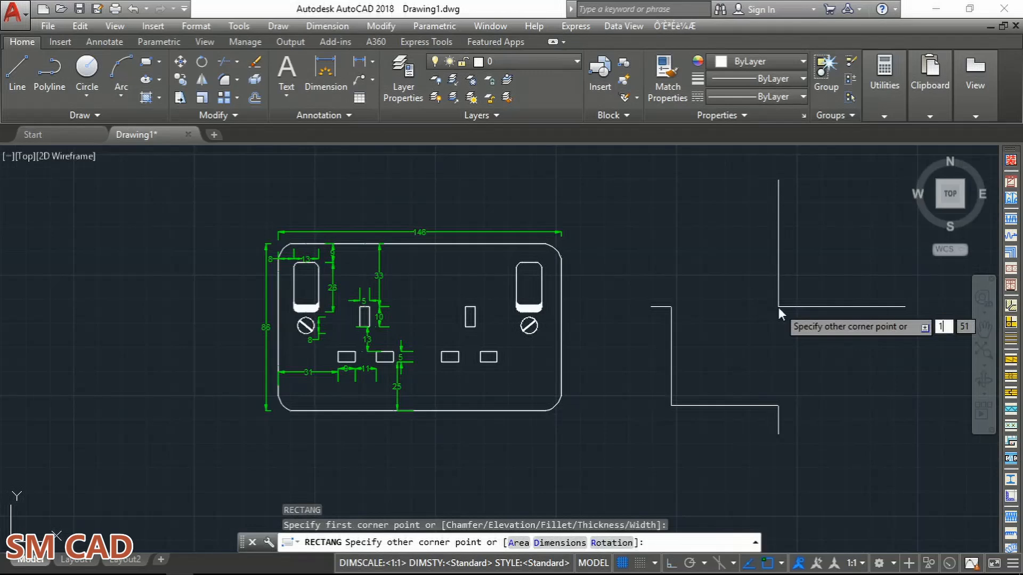
key("Tab")
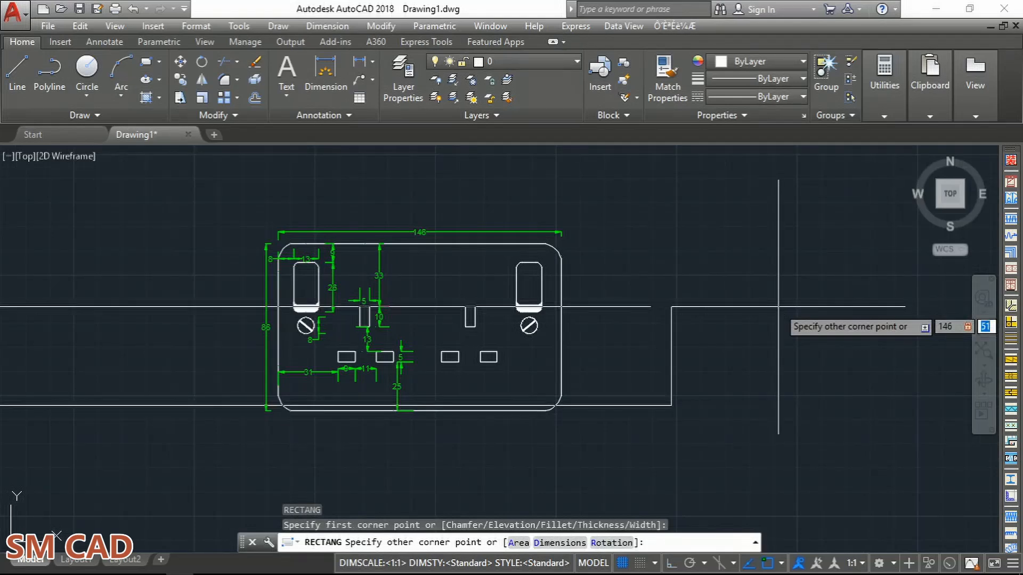
key("Return")
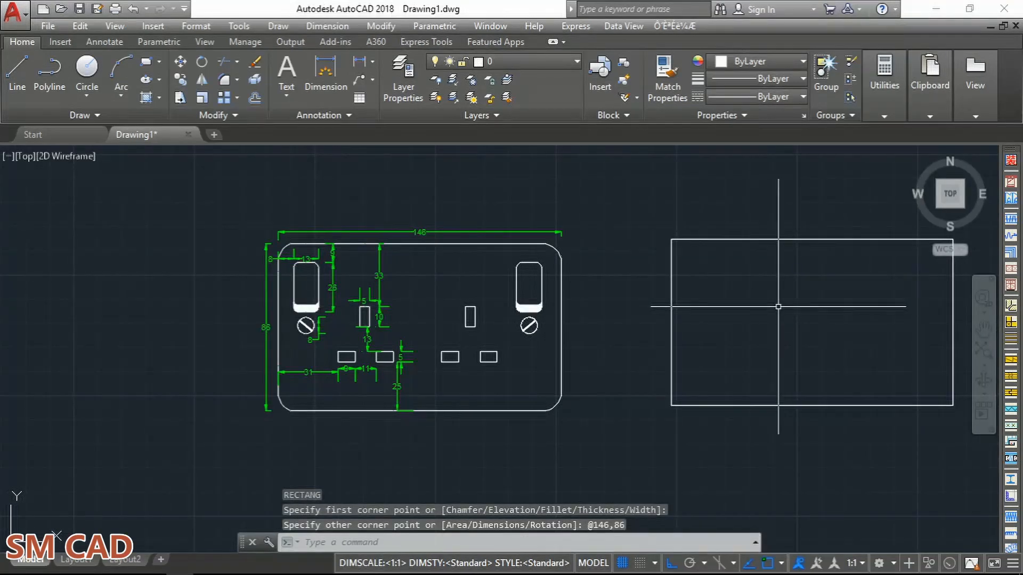
Explode the new 146 by 86 rectangle into separate lines.
middle_click_drag(731, 301, 599, 307)
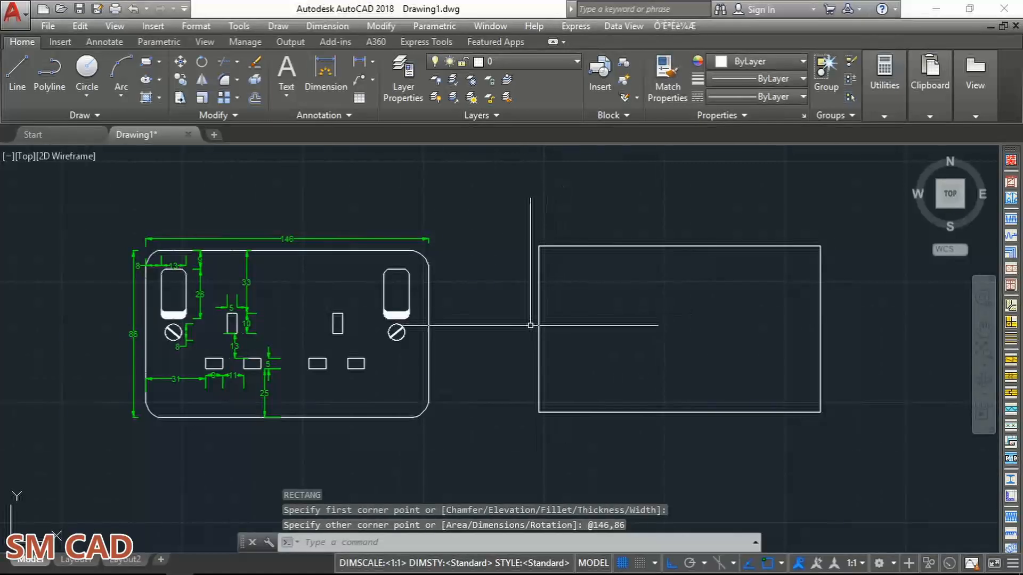
type("x")
key("Return")
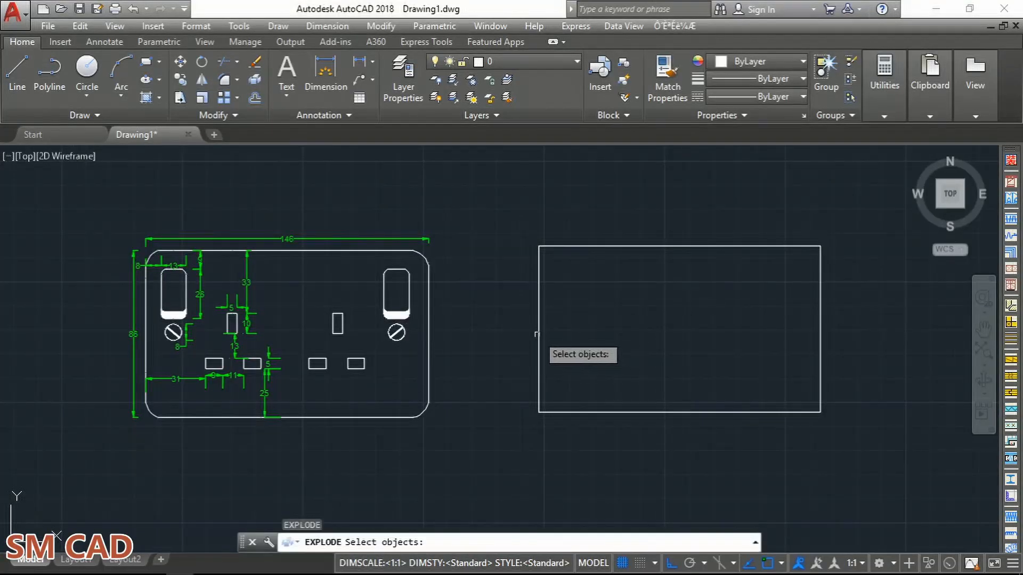
left_click(538, 334)
key("Return")
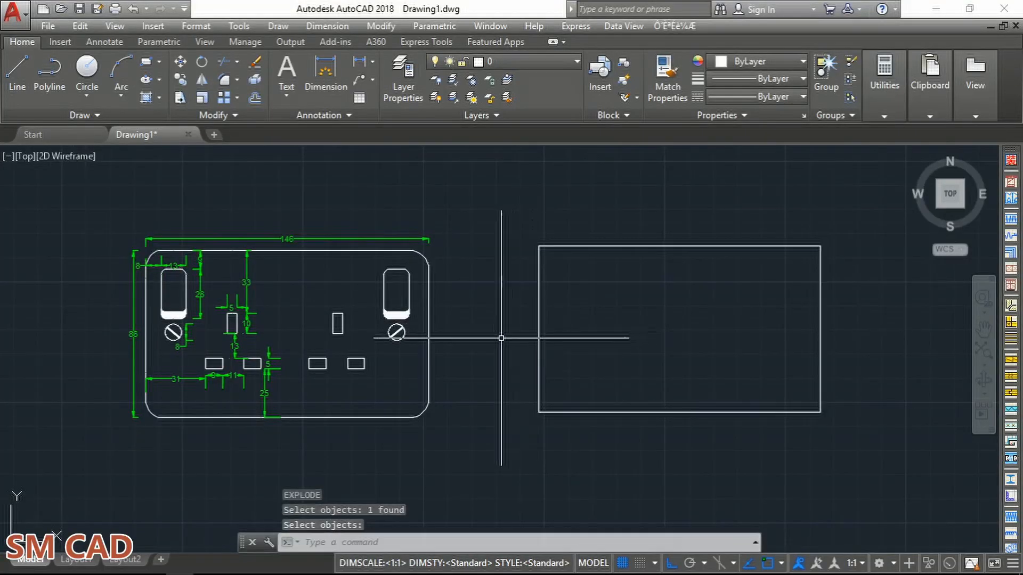
Offset the exploded rectangle's left edge inward by 8.
scroll(122, 277, "up", 4)
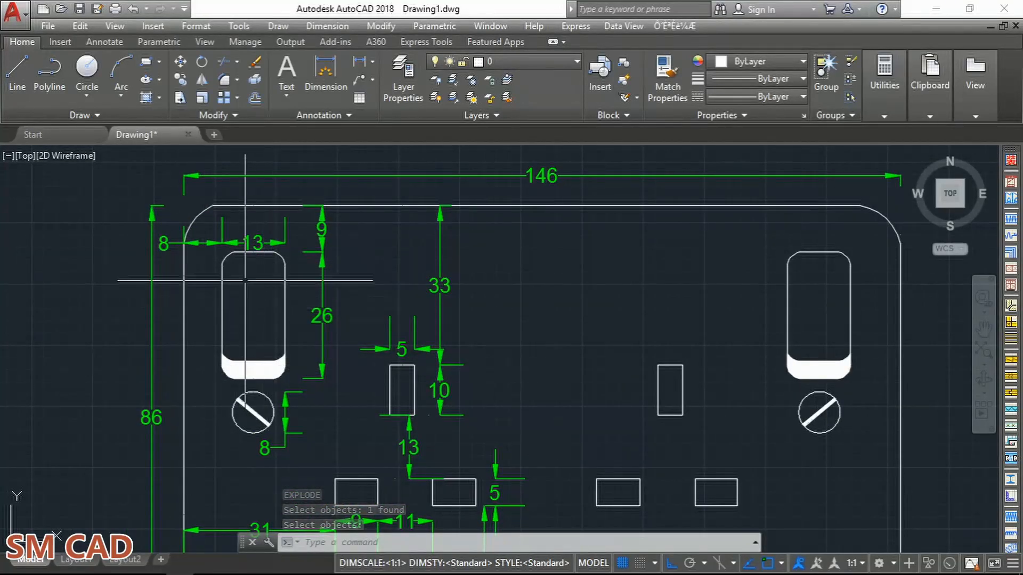
scroll(187, 247, "up", 2)
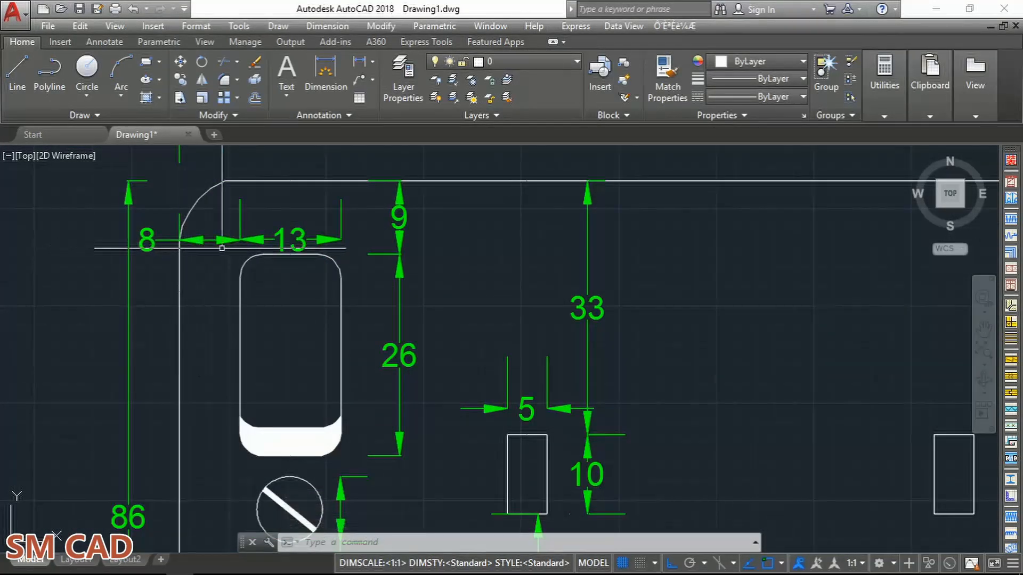
scroll(260, 247, "down", 2)
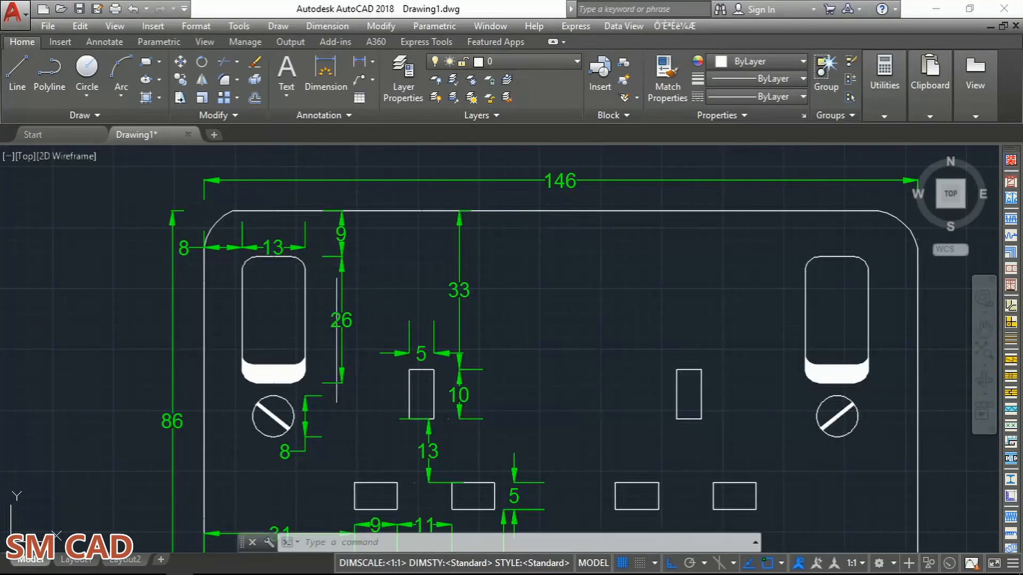
middle_click_drag(614, 392, 185, 394)
scroll(549, 338, "down", 4)
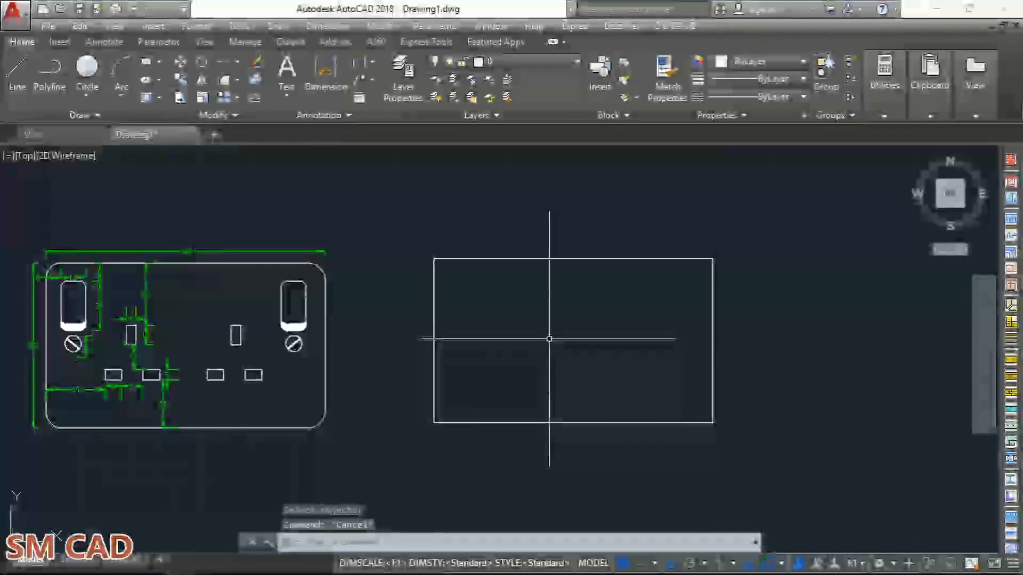
type("o")
key("Return")
type("8")
key("Return")
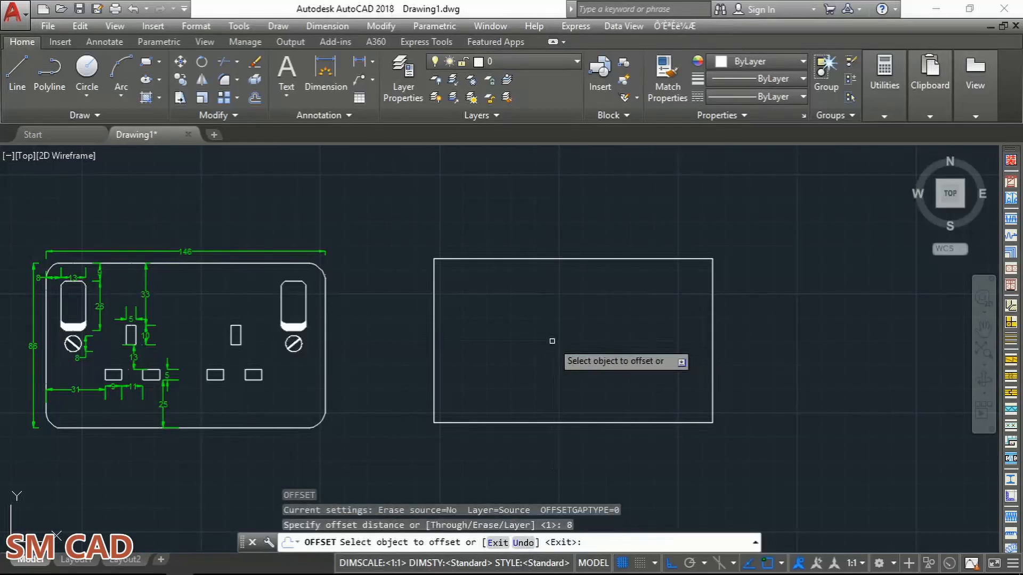
left_click(434, 304)
left_click(510, 318)
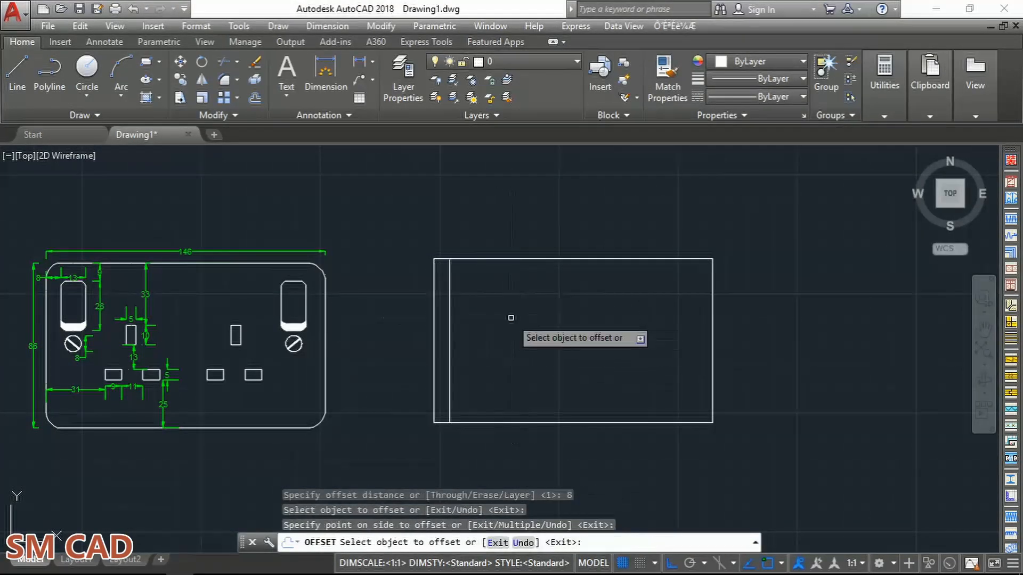
key("Return")
Offset the new inner vertical line 13 farther to the right for the switch width.
type("o")
key("Return")
type("13")
key("Return")
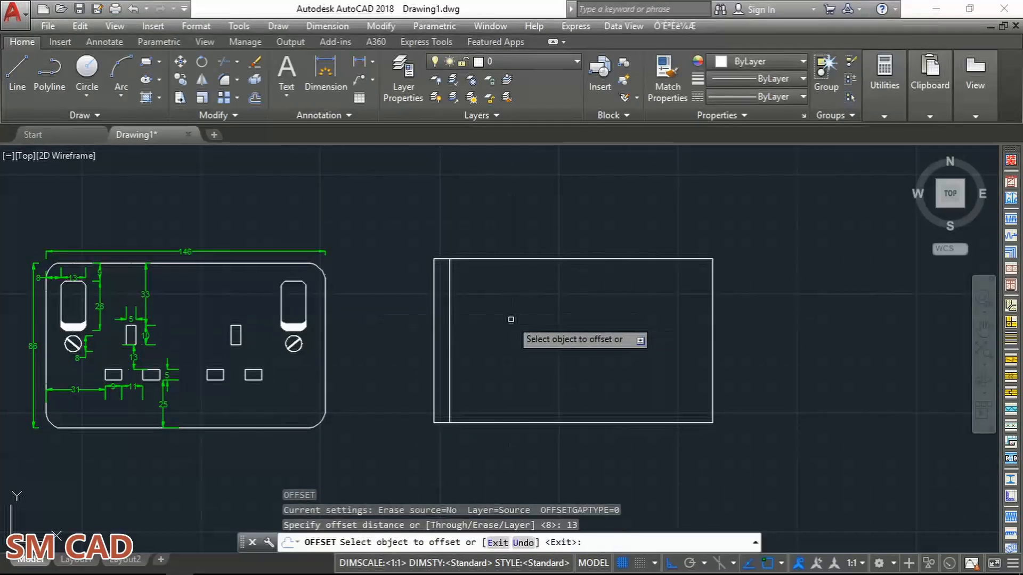
left_click(449, 312)
left_click(530, 335)
key("Return")
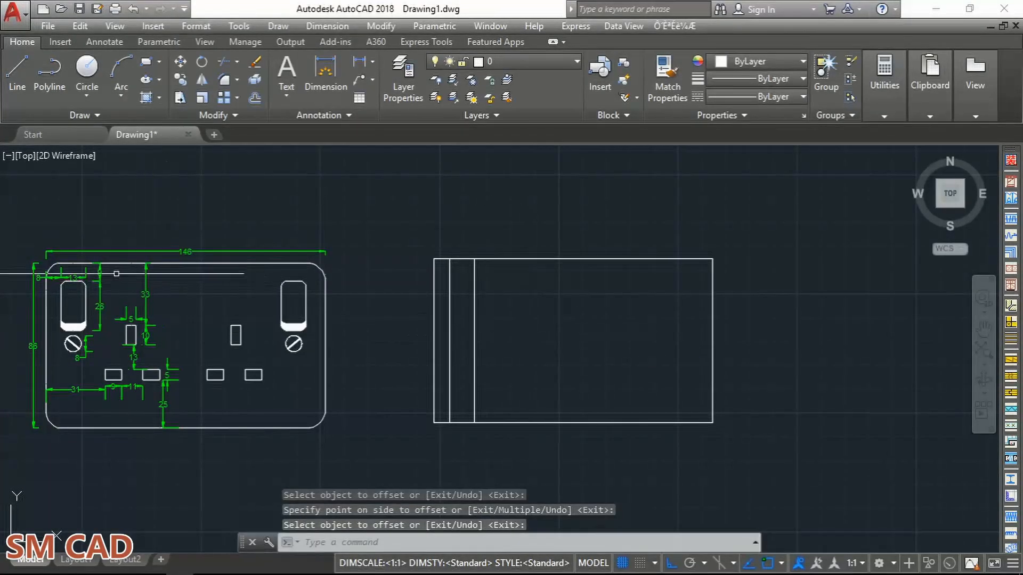
Offset the plate outline's top edge downward by 9 to locate the top of the switch.
scroll(140, 276, "up", 5)
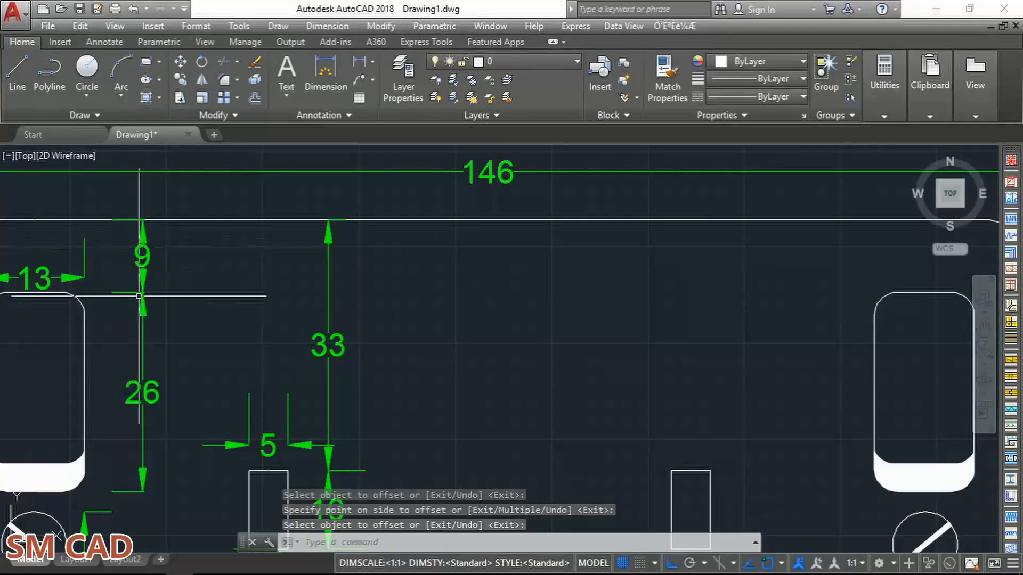
scroll(155, 373, "down", 5)
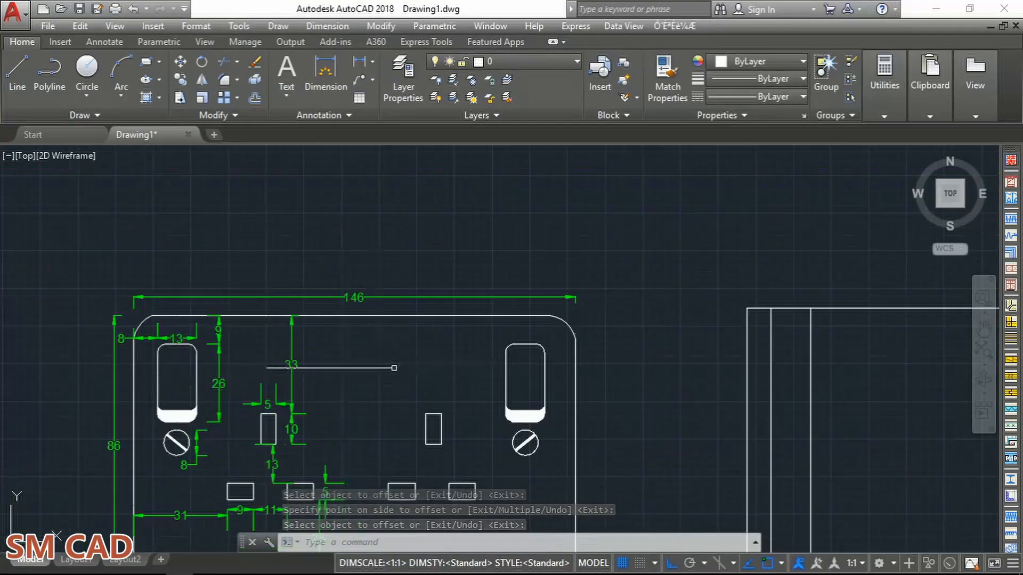
middle_click_drag(296, 354, 105, 358)
key("Escape")
key("Return")
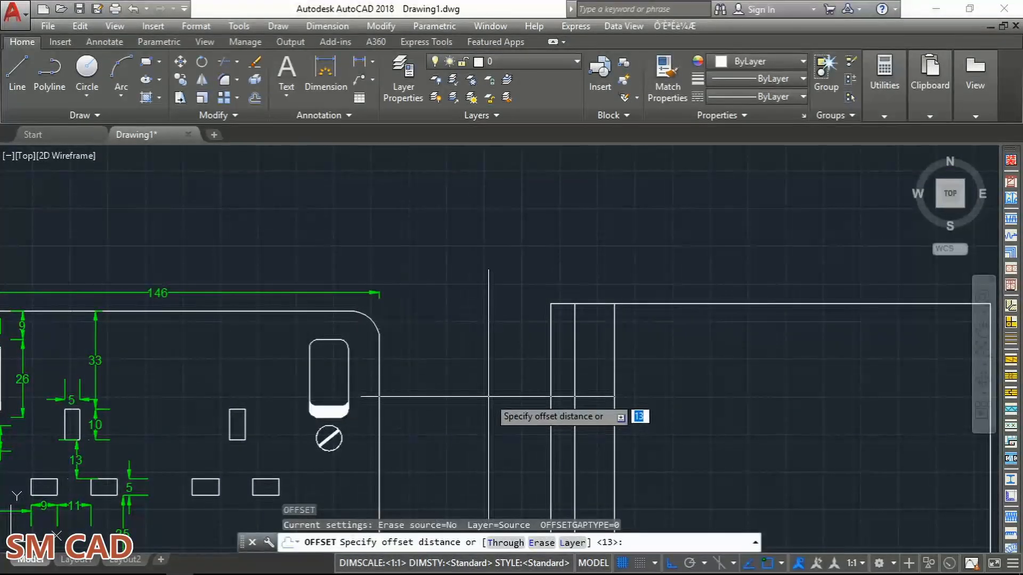
type("9")
key("Return")
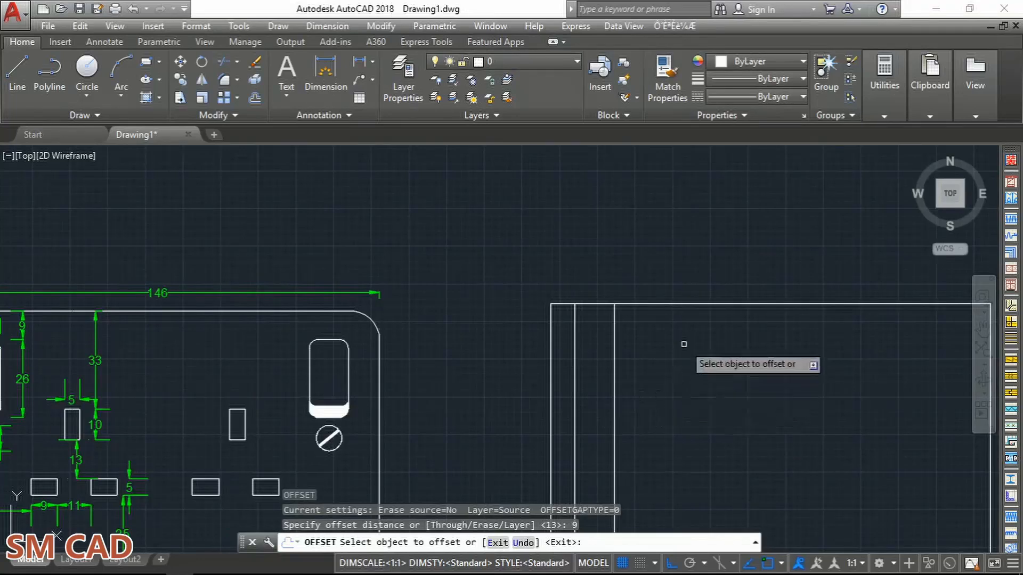
left_click(687, 305)
left_click(690, 337)
middle_click_drag(703, 416, 625, 413)
key("Return")
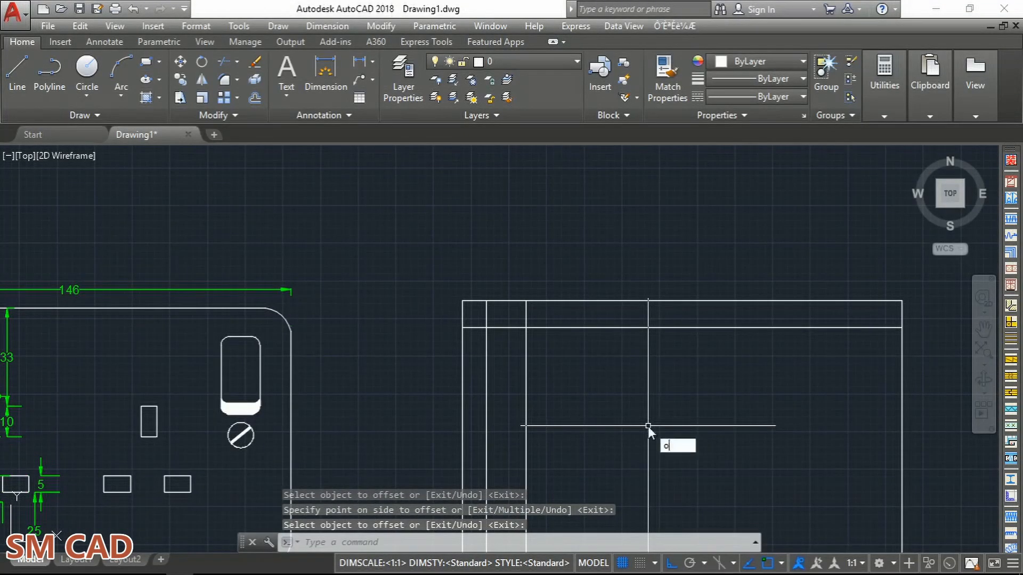
Offset the inner horizontal line downward by 26 for the switch height.
key("Return")
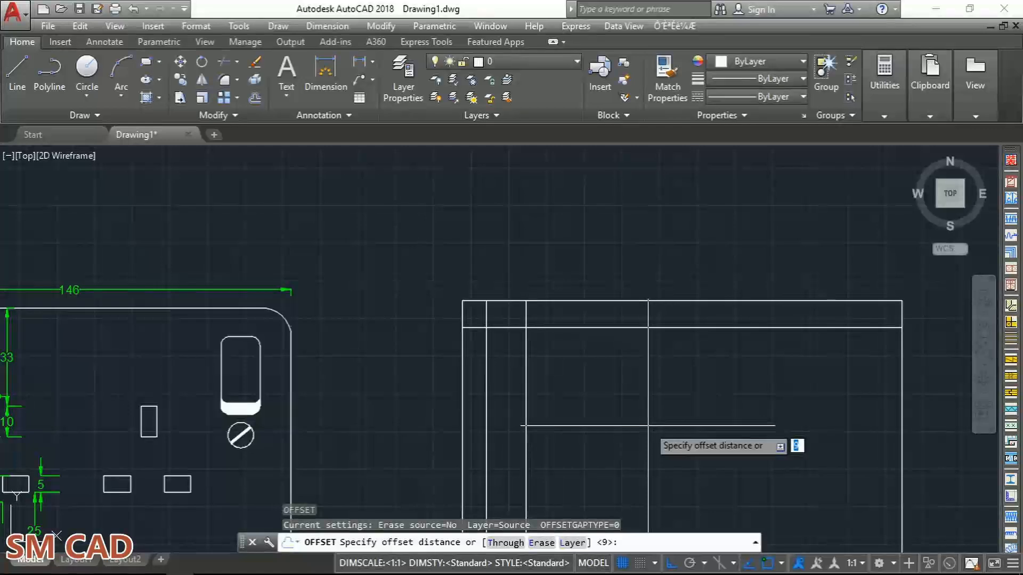
key("Return")
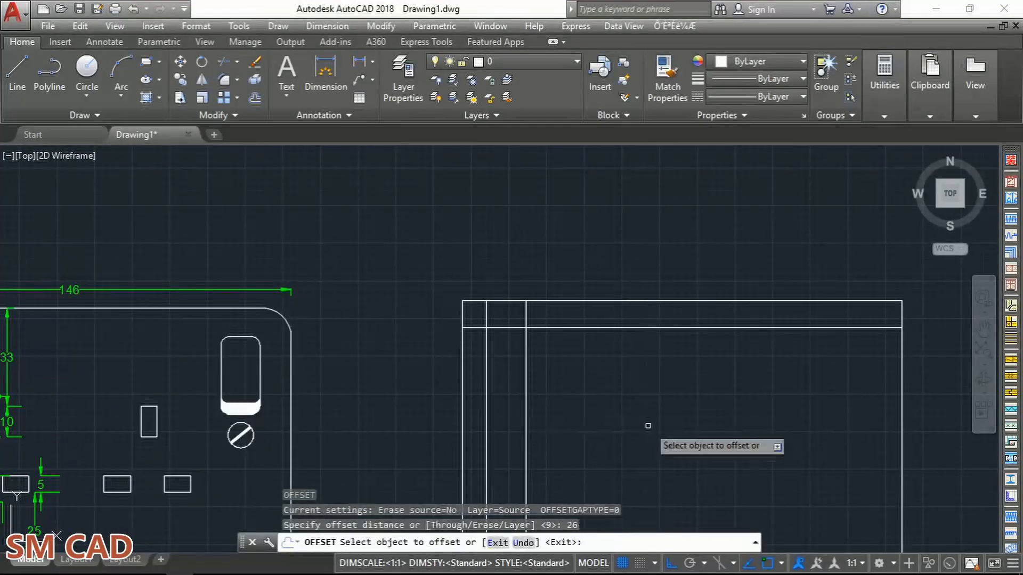
left_click(634, 327)
left_click(633, 432)
key("Escape")
key("Escape")
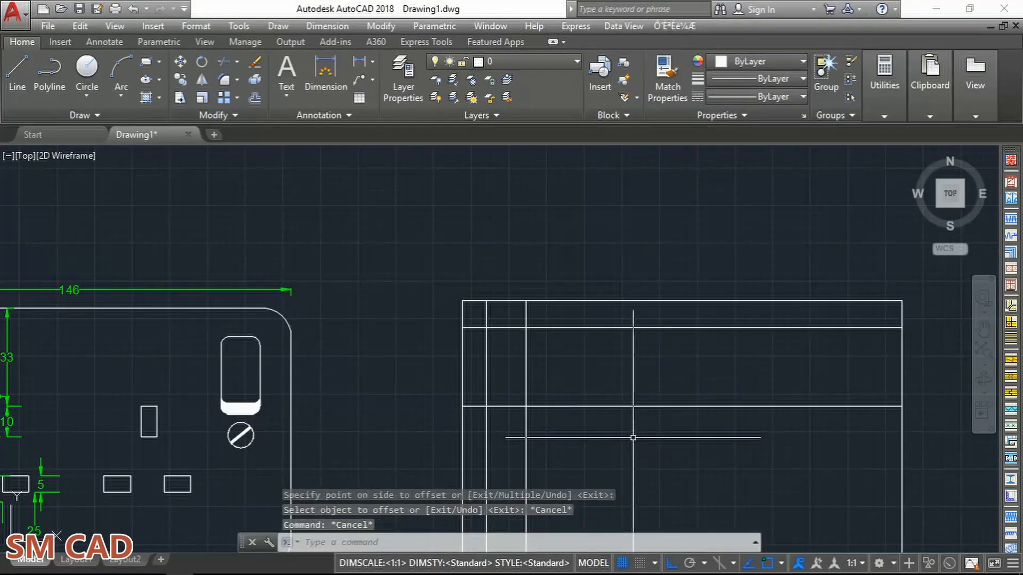
Trim the excess offset lines so only the switch rectangle remains inside the plate's upper-left corner.
key("Return")
key("Return")
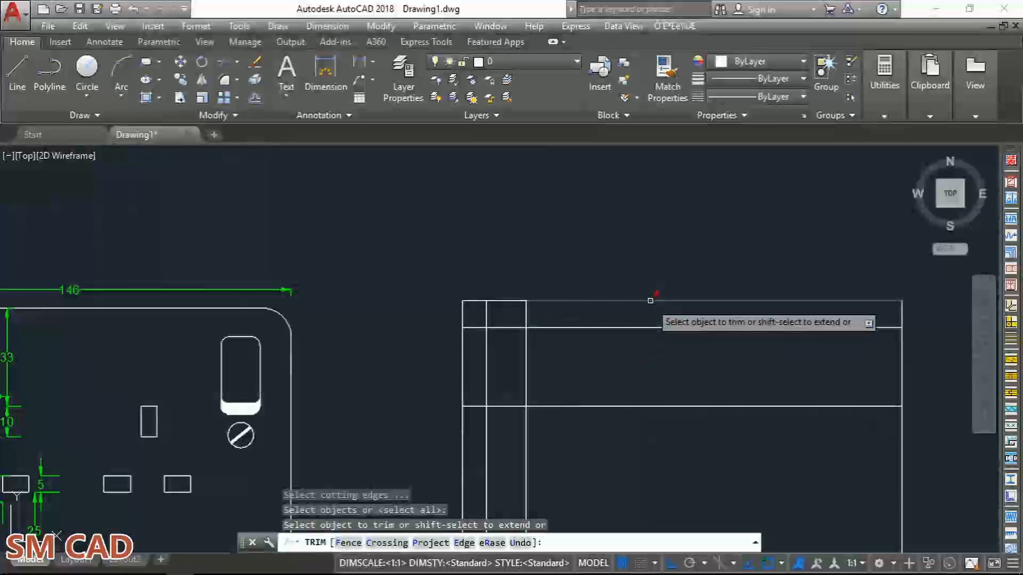
left_click(651, 314)
left_click(633, 428)
left_click(536, 421)
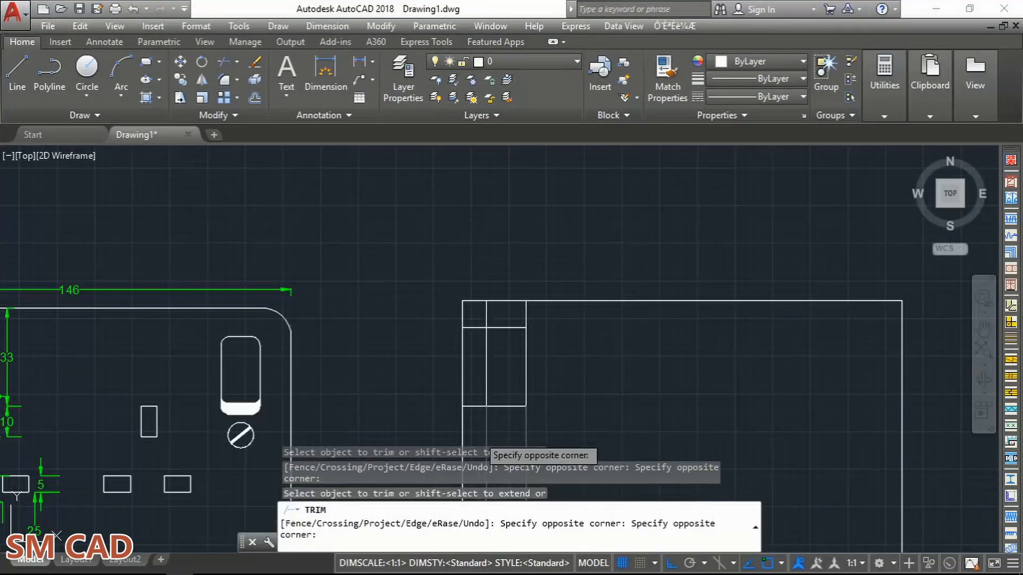
left_click(476, 407)
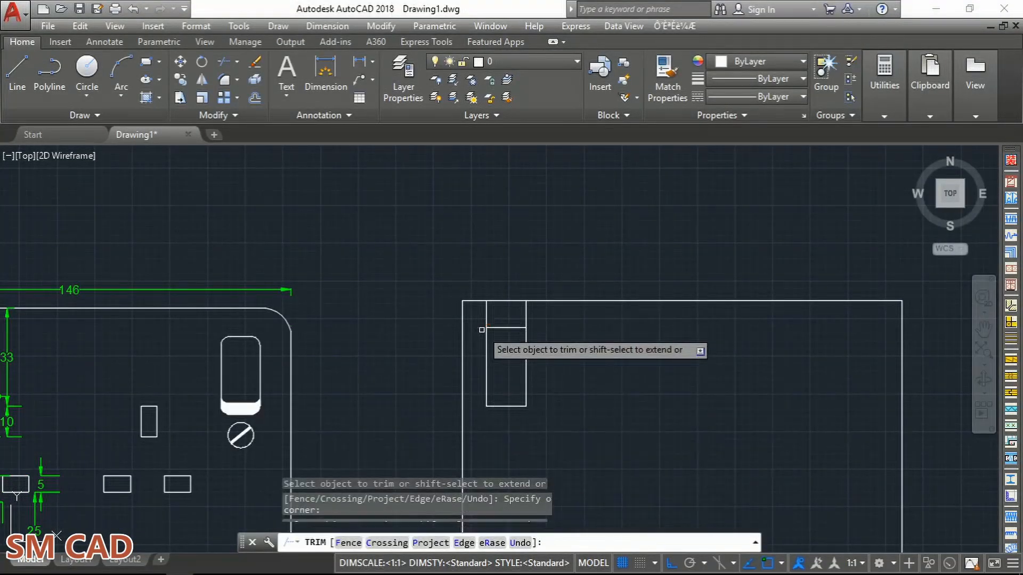
left_click(533, 318)
left_click(482, 309)
scroll(581, 389, "down", 4)
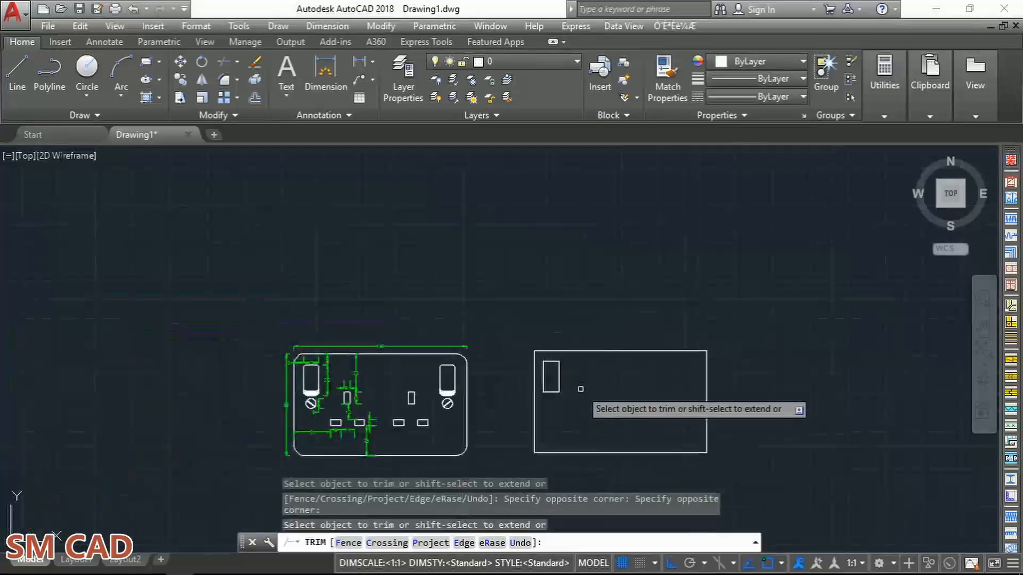
key("Return")
Examine the pin-hole sizes and spacing on the dimensioned reference socket.
mouse_move(581, 389)
middle_mouse_down()
mouse_move(583, 365)
mouse_move(569, 357)
mouse_move(735, 329)
middle_mouse_up()
scroll(566, 370, "up", 2)
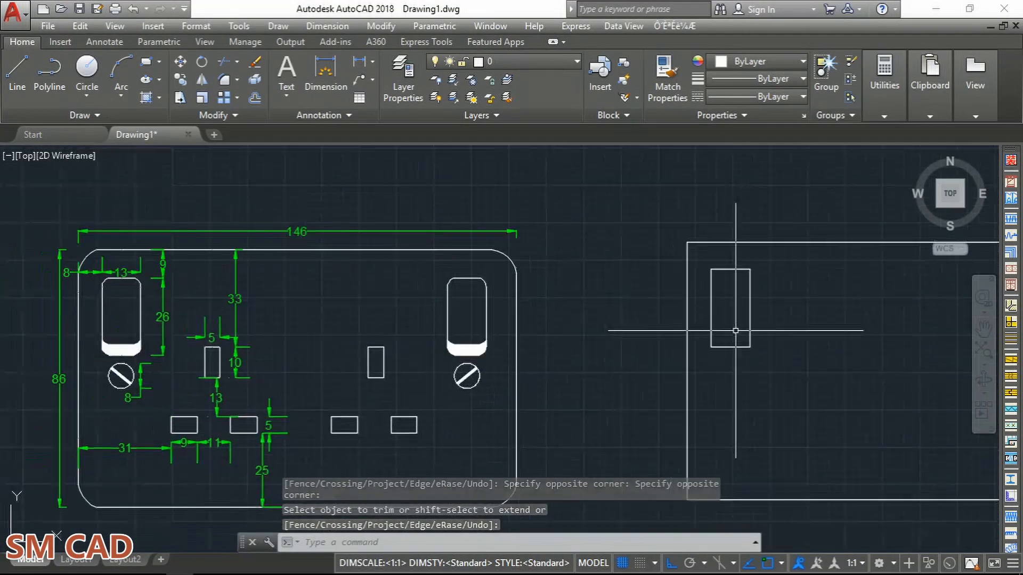
middle_click_drag(755, 371, 731, 321)
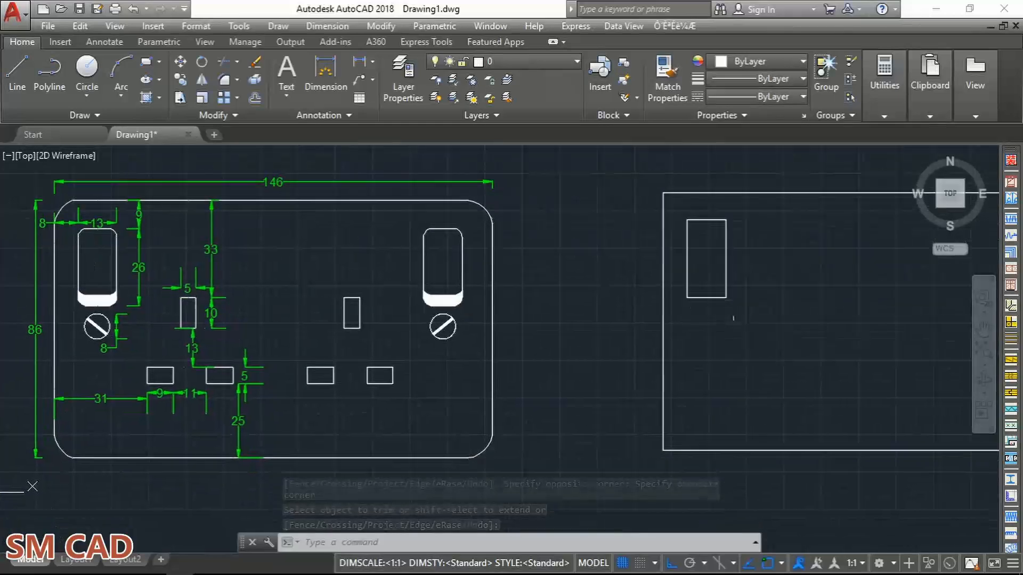
middle_click_drag(178, 384, 270, 392)
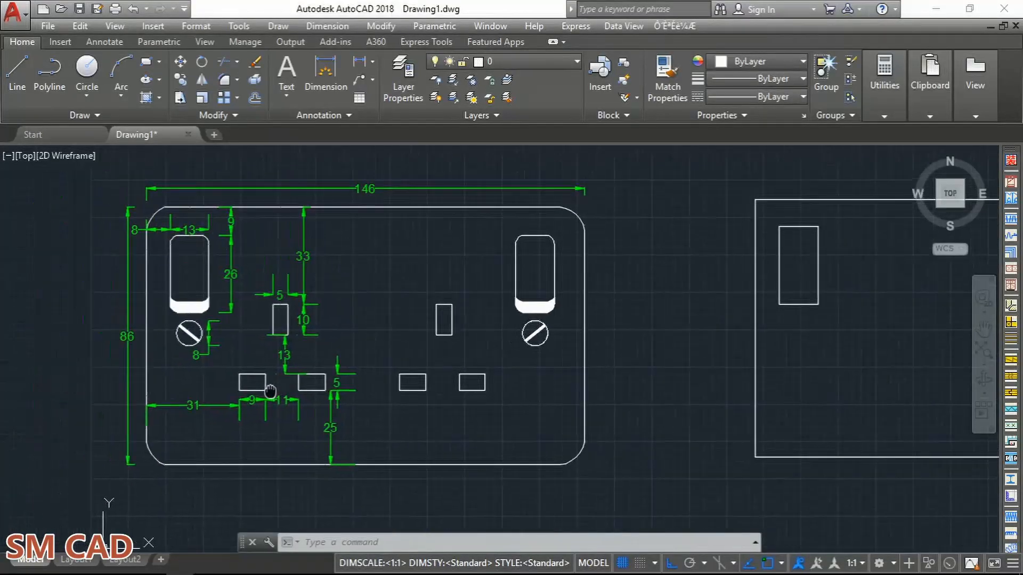
scroll(193, 406, "up", 2)
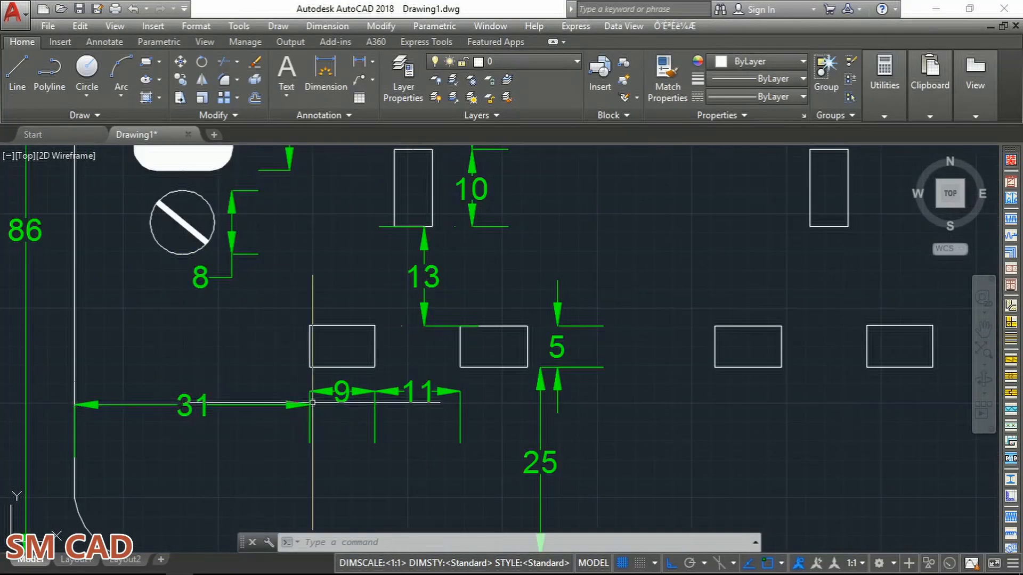
scroll(315, 403, "down", 1)
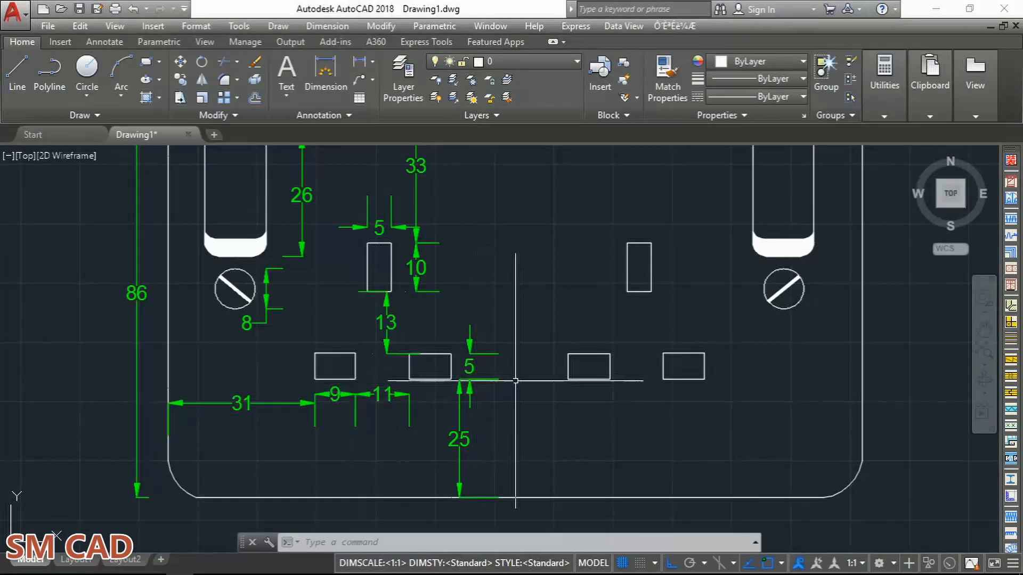
scroll(524, 385, "down", 1)
middle_click_drag(562, 395, 268, 386)
key("Escape")
key("Escape")
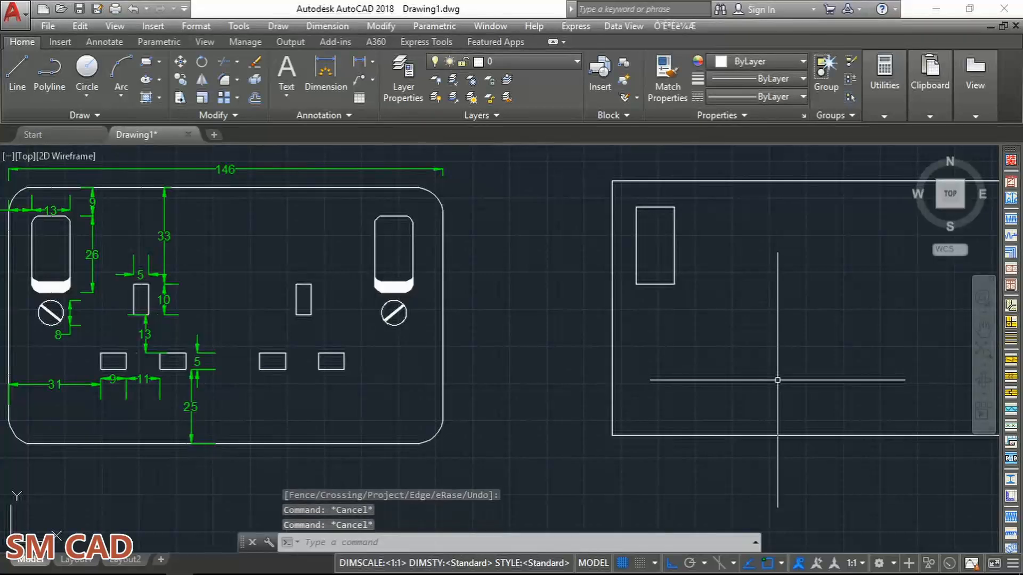
Offset the plate outline's left edge inward by 31 to locate the left side of the first lower pin hole.
type("o")
key("space")
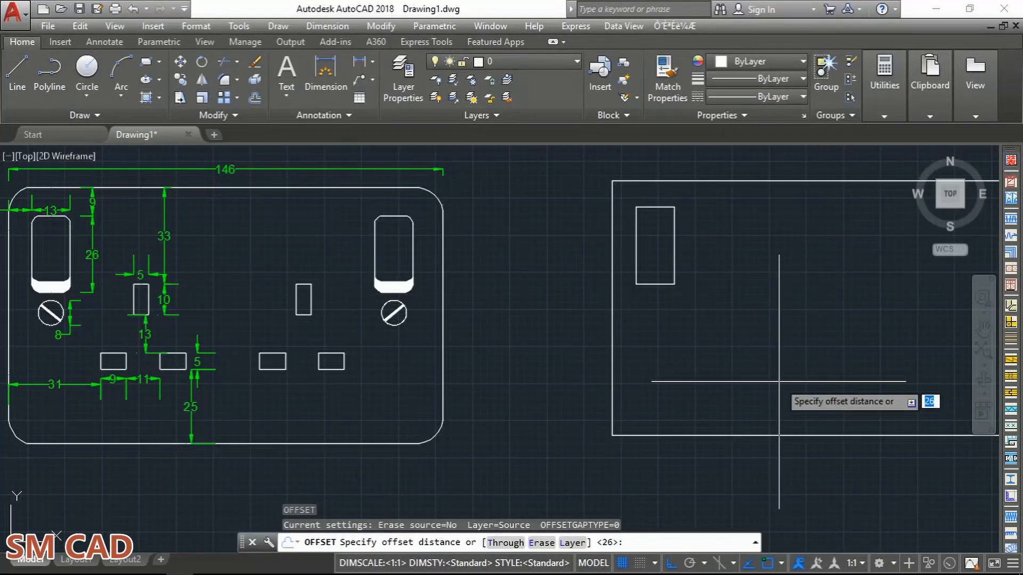
type("31")
key("Return")
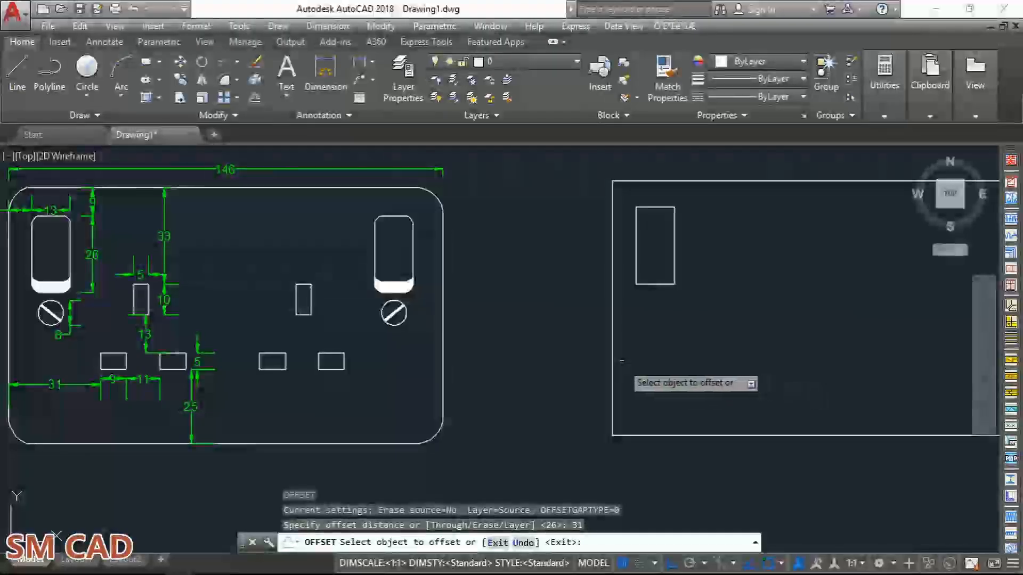
left_click(612, 363)
left_click(768, 367)
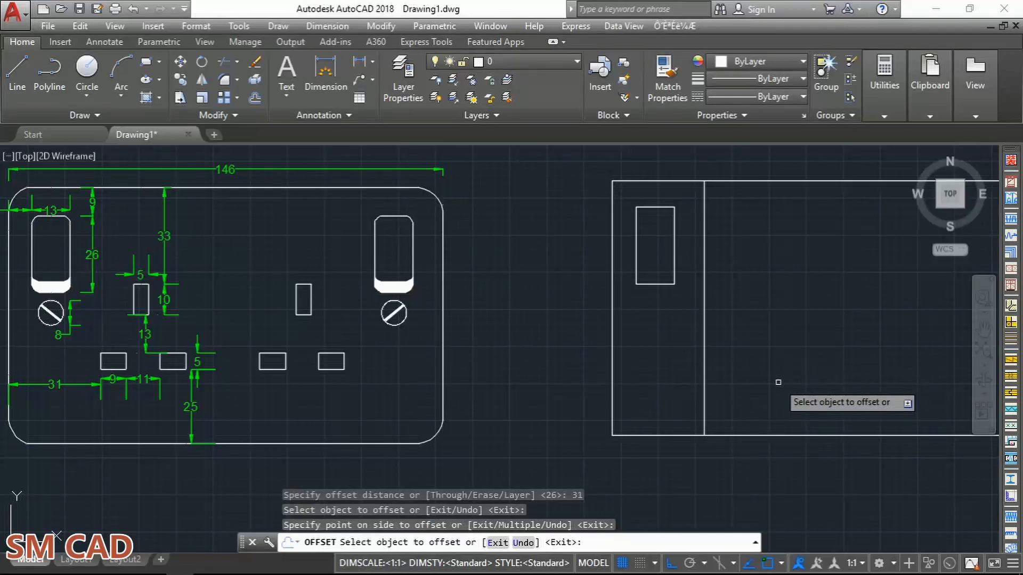
key("Escape")
Offset the new inner vertical line rightward by 9 for the pin hole's width.
key("space")
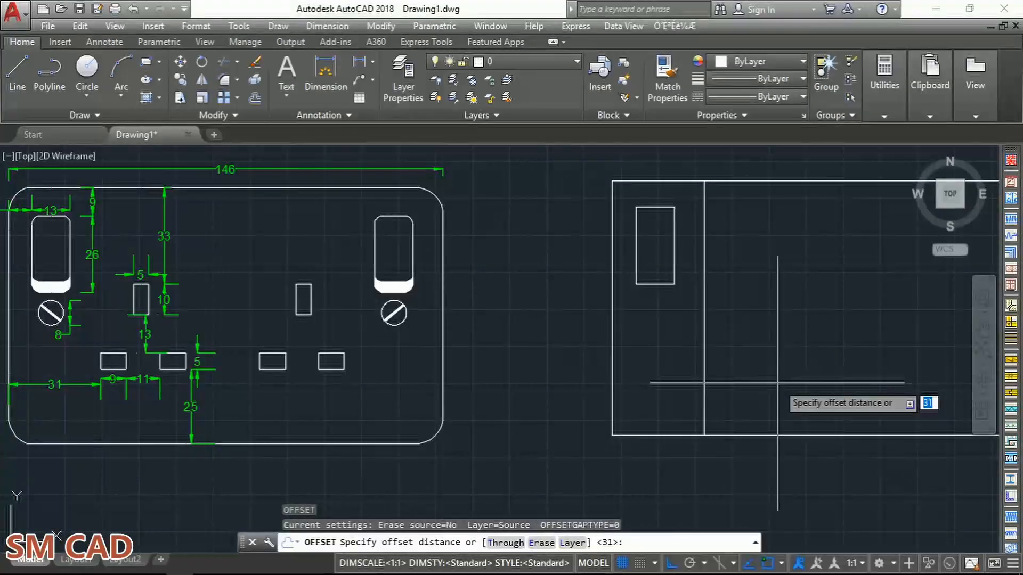
type("9")
key("Return")
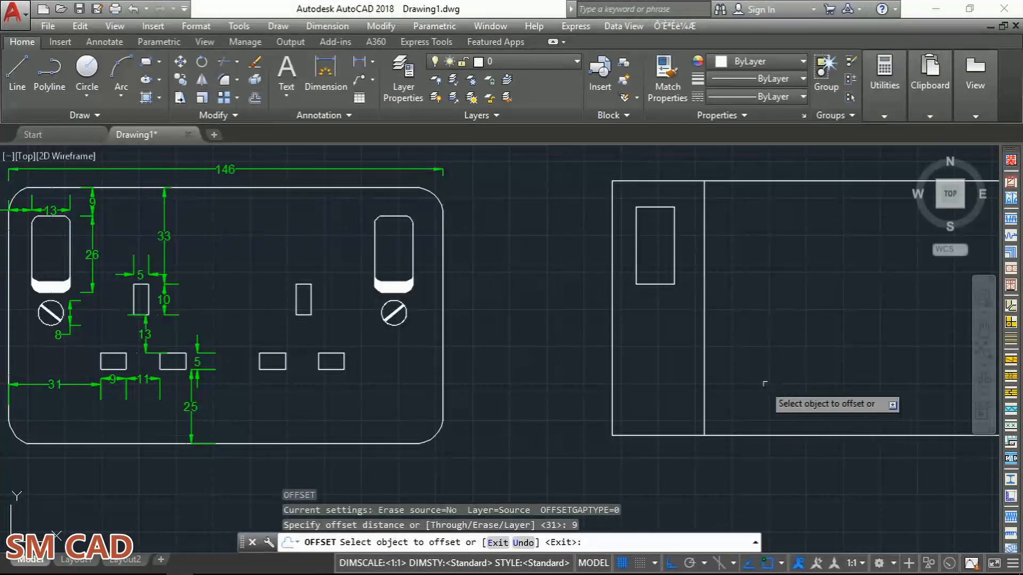
left_click(703, 364)
left_click(773, 421)
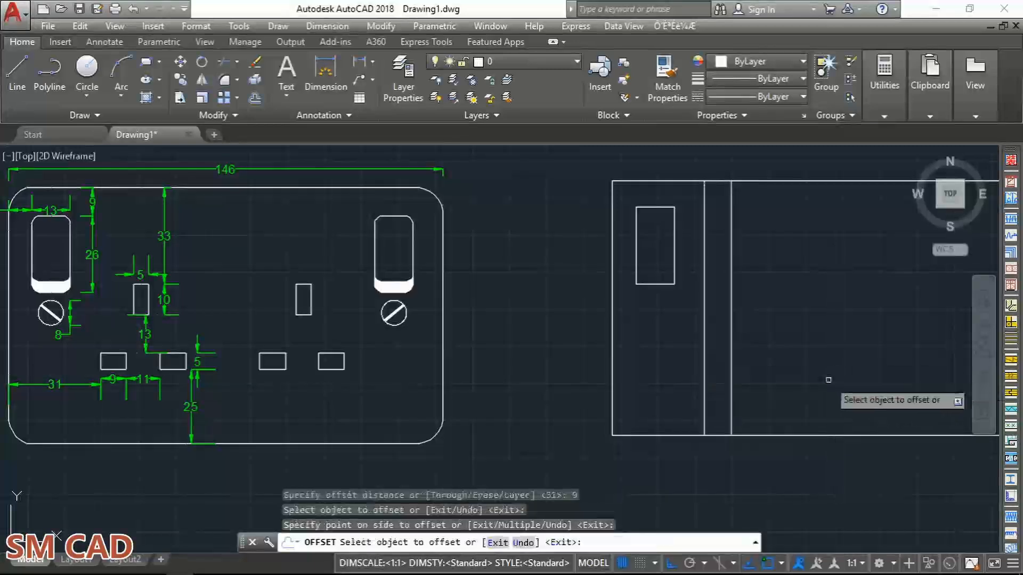
key("Escape")
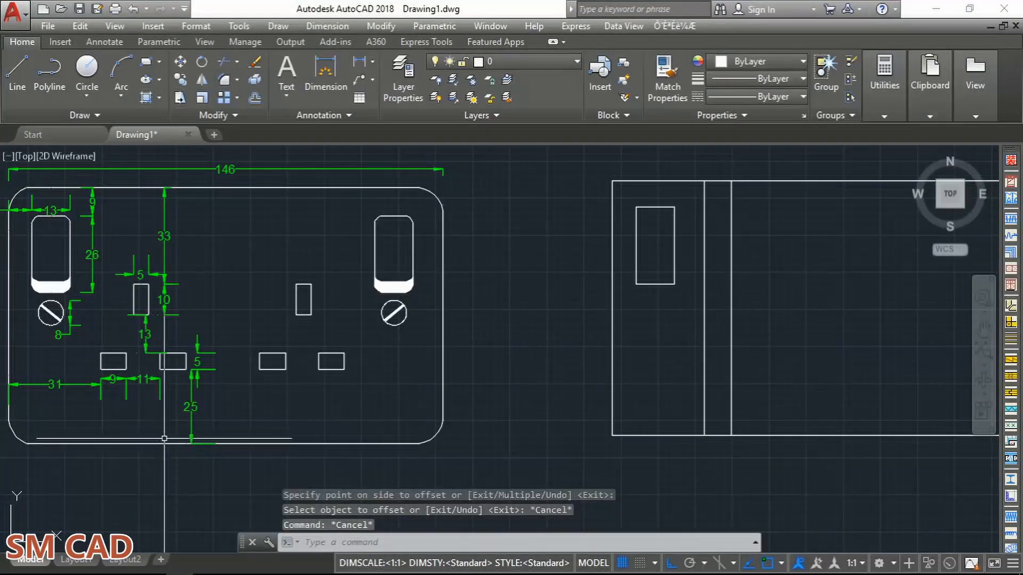
Offset the plate outline's bottom edge upward by 25 to locate the bottom of the pin hole.
scroll(175, 395, "up", 4)
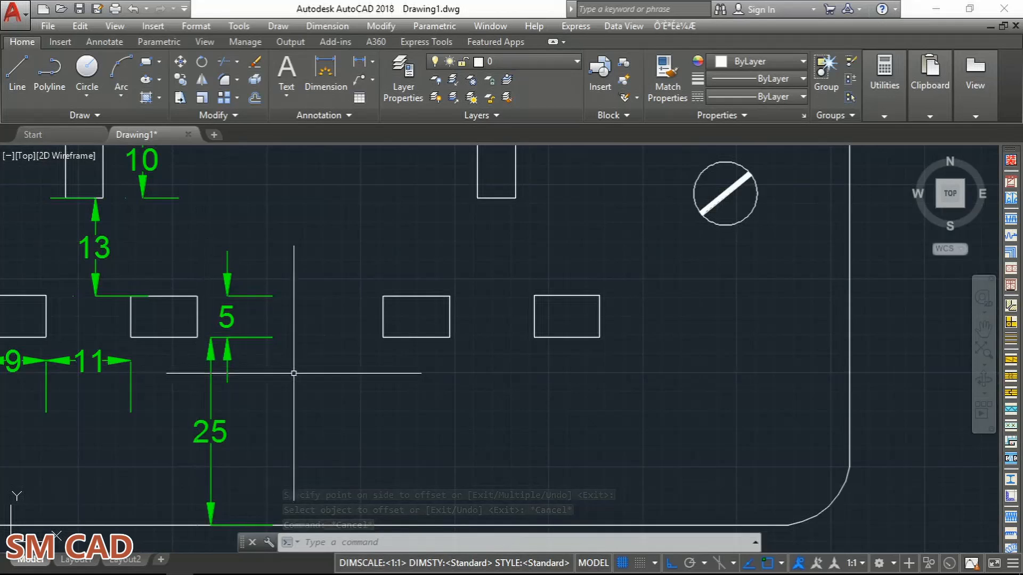
scroll(269, 370, "down", 6)
key("Return")
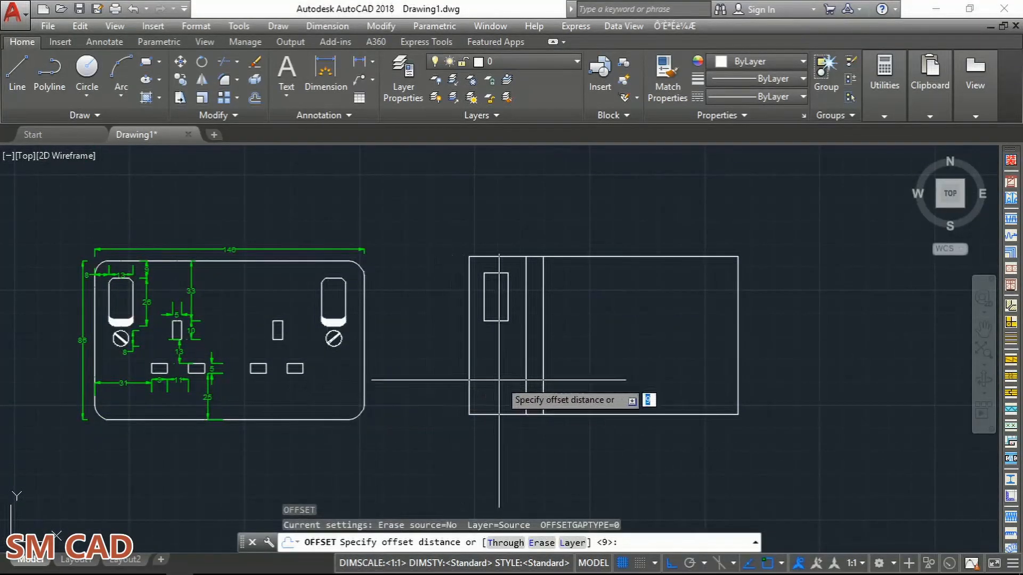
type("25")
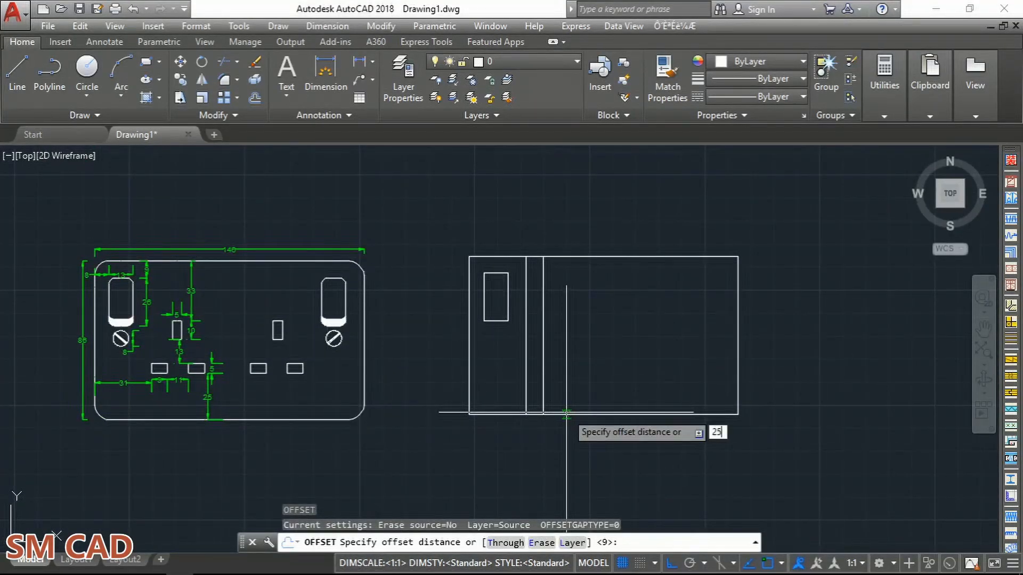
key("Return")
left_click(566, 416)
left_click(588, 367)
key("Escape")
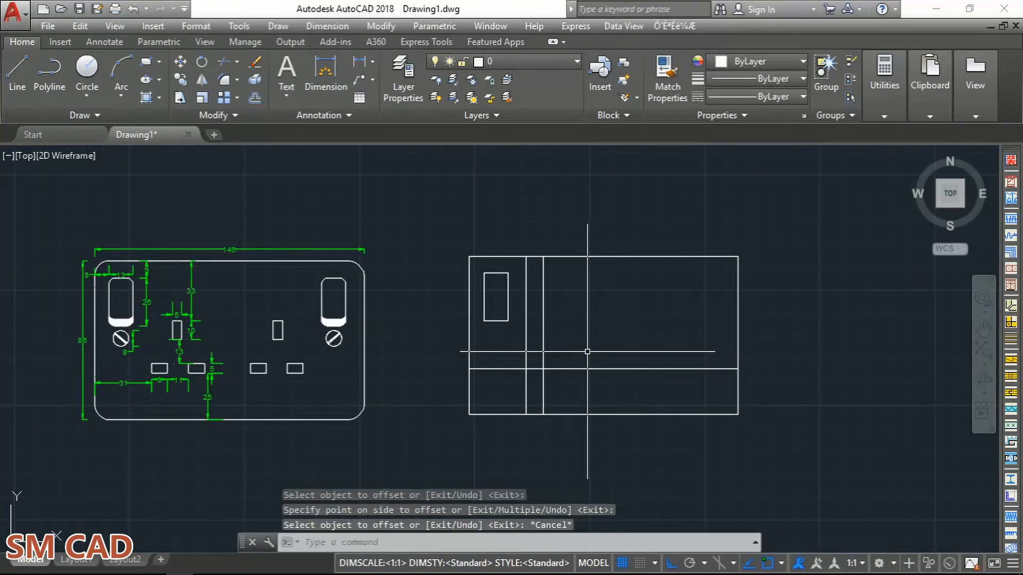
Offset the new inner horizontal line upward by 5 for the pin hole's height.
type("o")
key("Return")
scroll(179, 368, "up", 4)
mouse_move(707, 345)
middle_mouse_down()
mouse_move(621, 367)
mouse_move(323, 386)
middle_mouse_up()
scroll(473, 373, "down", 4)
scroll(623, 358, "up", 4)
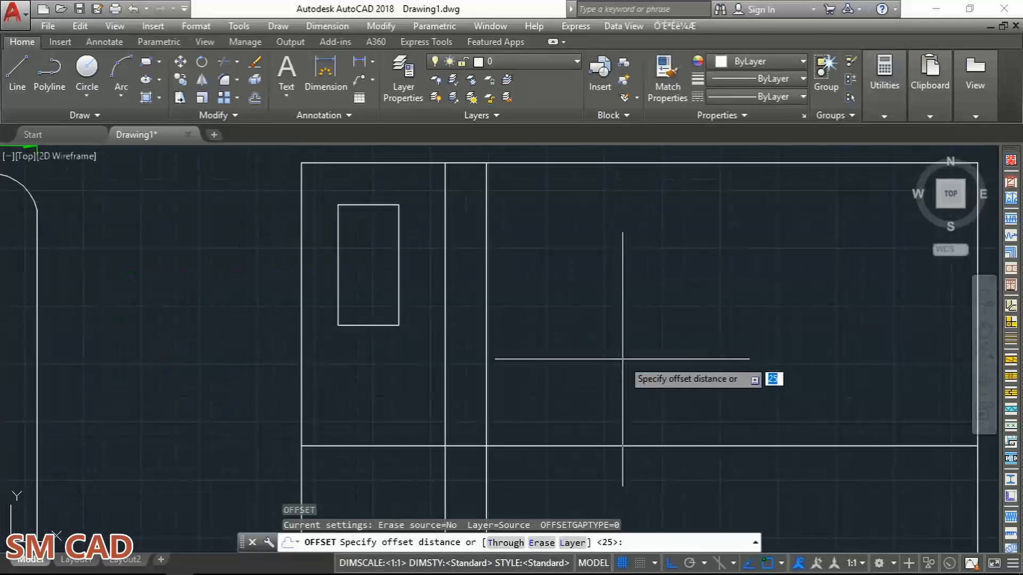
type("5")
key("Return")
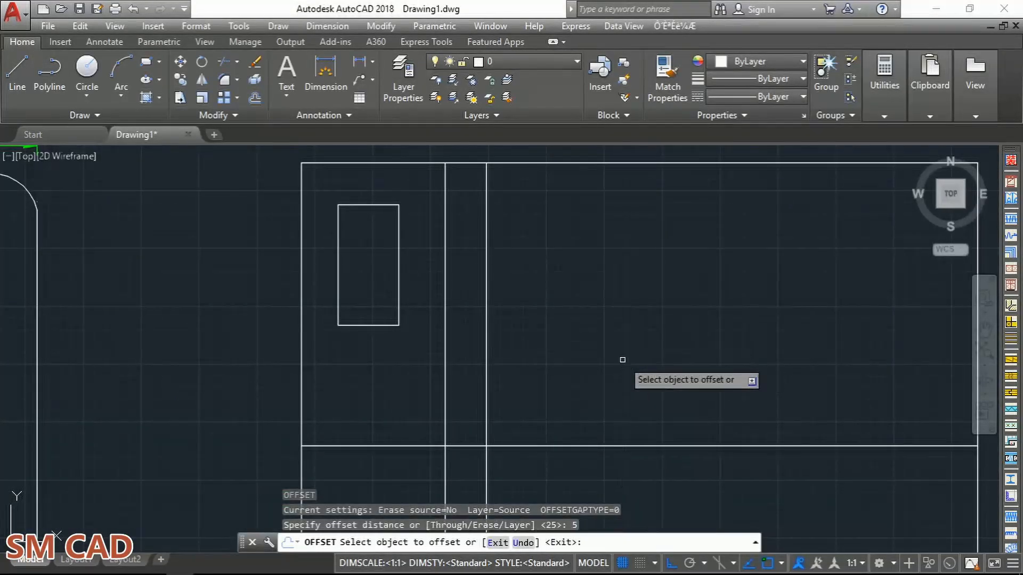
left_click(616, 446)
left_click(616, 401)
key("Escape")
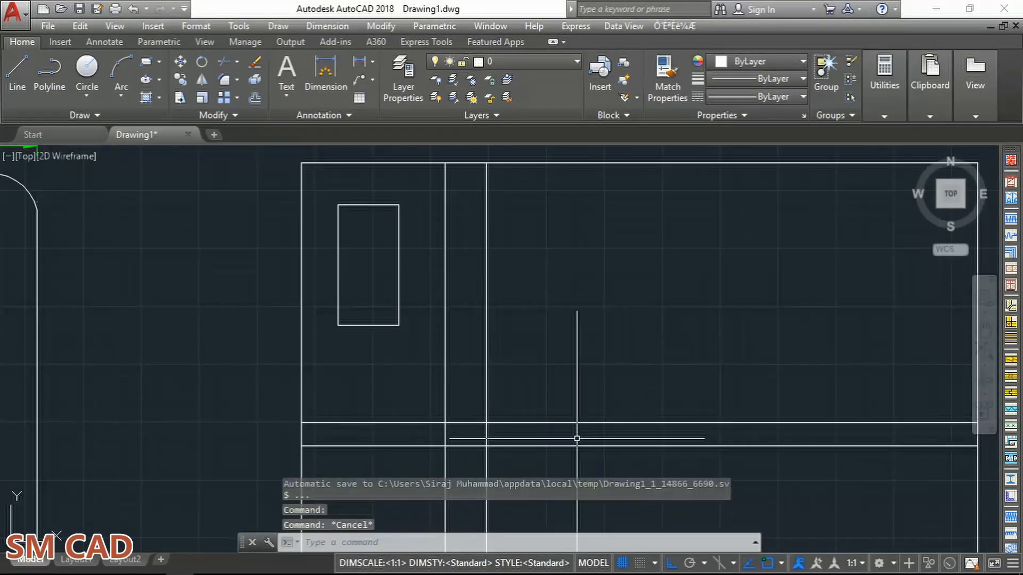
Trim the excess offset lines so only the small pin-hole rectangle remains below and right of the switch.
key("Return")
key("Return")
left_click(588, 410)
left_click(585, 448)
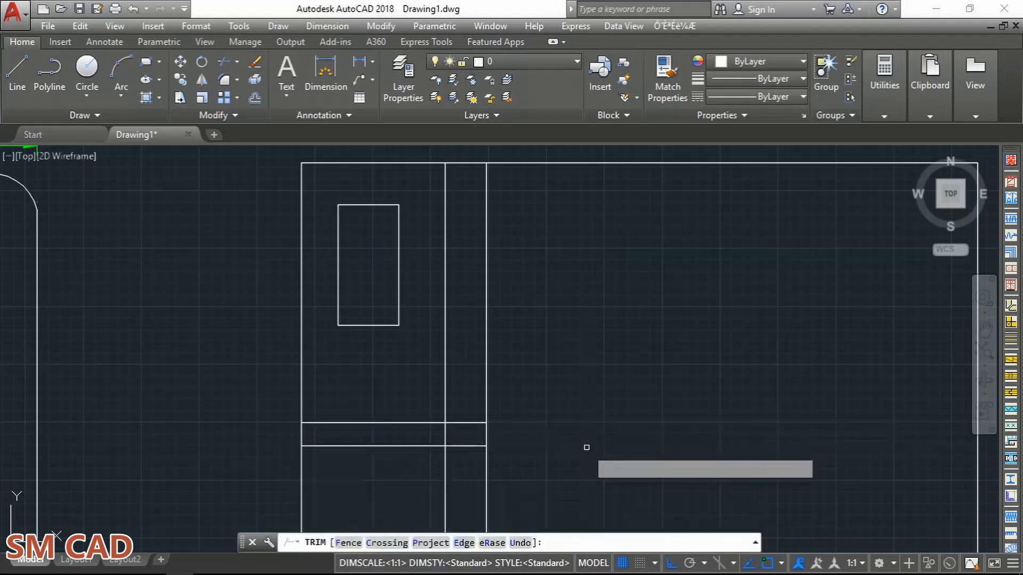
left_click(533, 325)
left_click(441, 335)
scroll(438, 355, "down", 2)
left_click(419, 376)
left_click(407, 427)
left_click(477, 427)
left_click(423, 434)
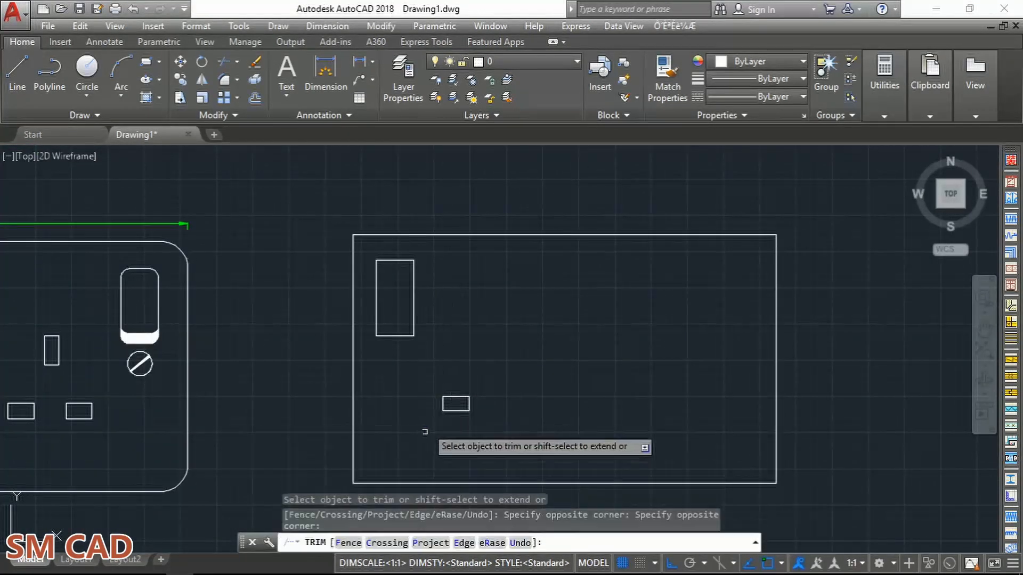
key("Escape")
key("Escape")
Draw a horizontal spacing line 11 long rightward from the midpoint of the pin hole's right edge.
middle_click_drag(467, 425, 620, 405)
scroll(620, 405, "down", 2)
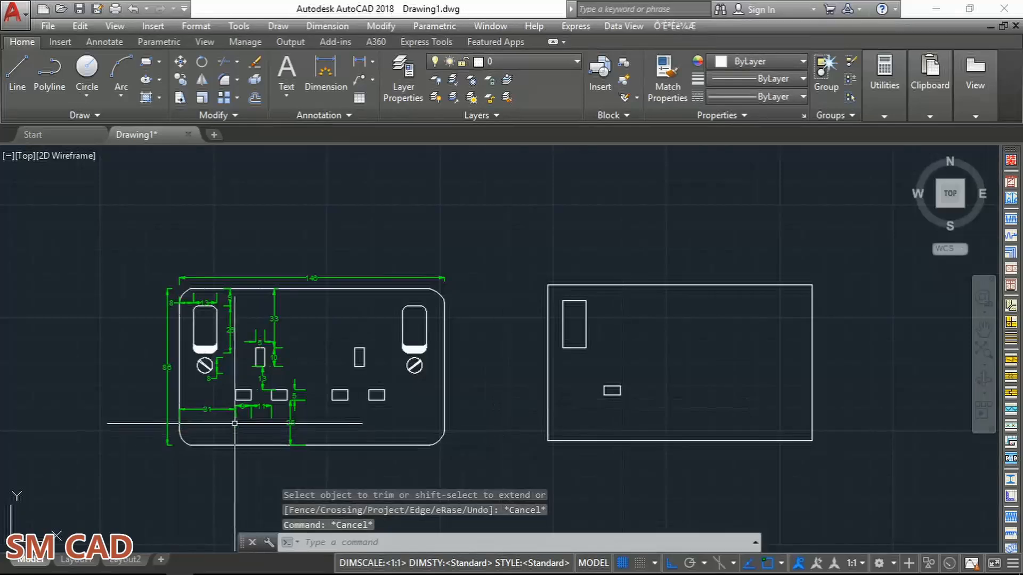
scroll(255, 407, "up", 5)
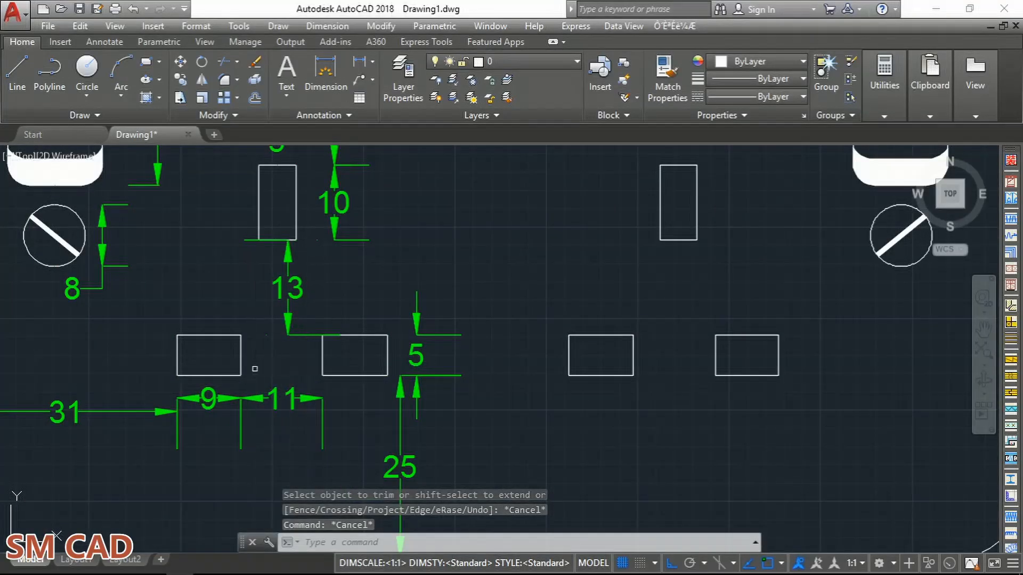
scroll(277, 367, "down", 5)
middle_click_drag(445, 410, 329, 420)
key("Escape")
key("Escape")
key("l")
key("Return")
scroll(533, 373, "up", 10)
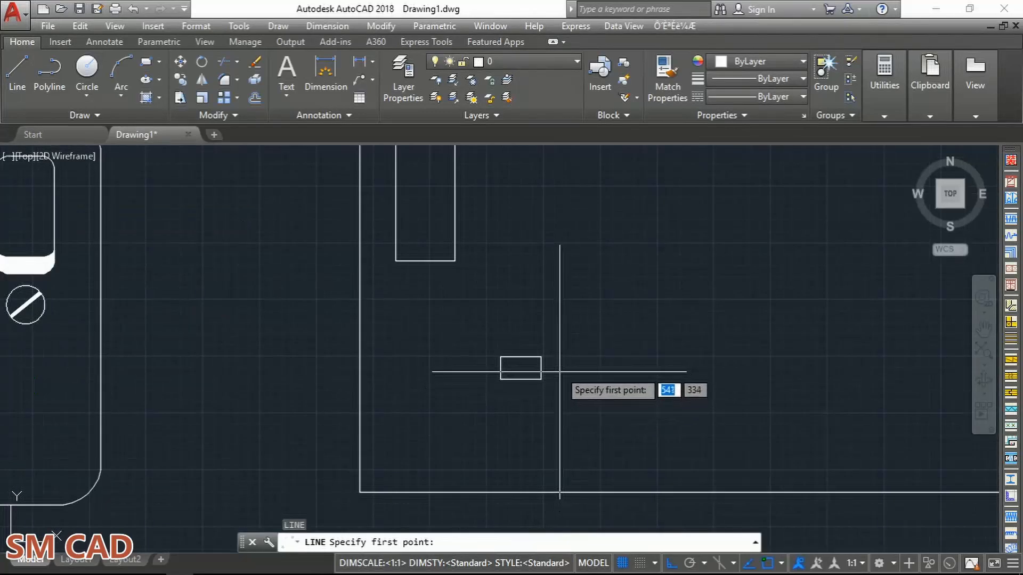
left_click(492, 372)
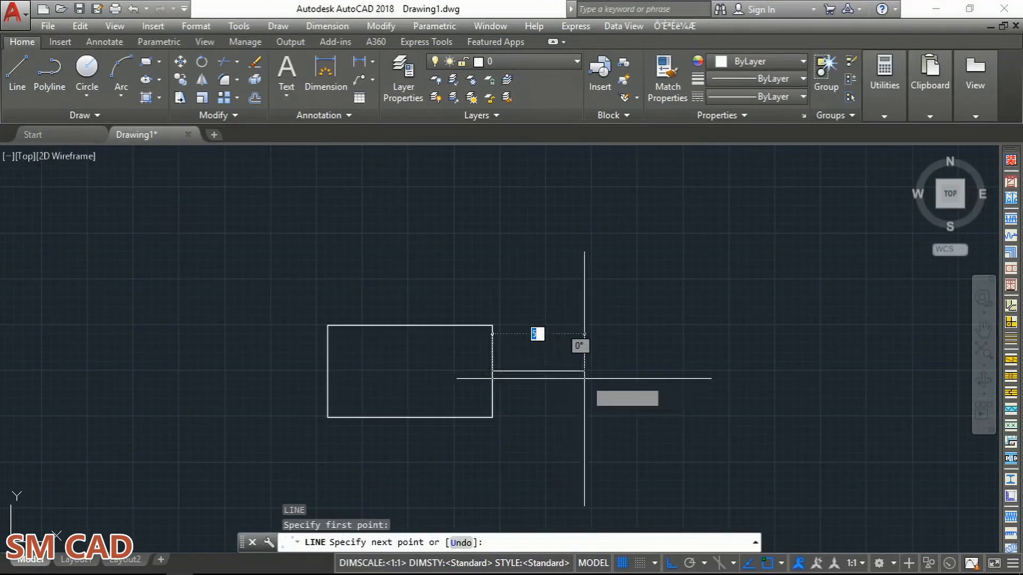
type("12")
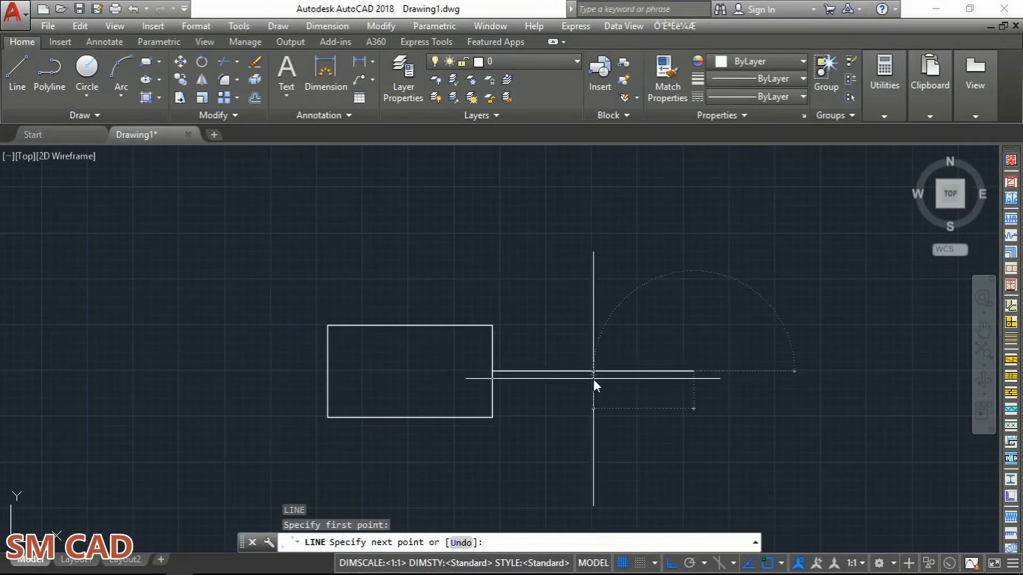
key("Return")
key("Escape")
key("Escape")
key("Escape")
Copy the pin-hole rectangle from its left edge's midpoint to the free end of the spacing line.
left_click(504, 383)
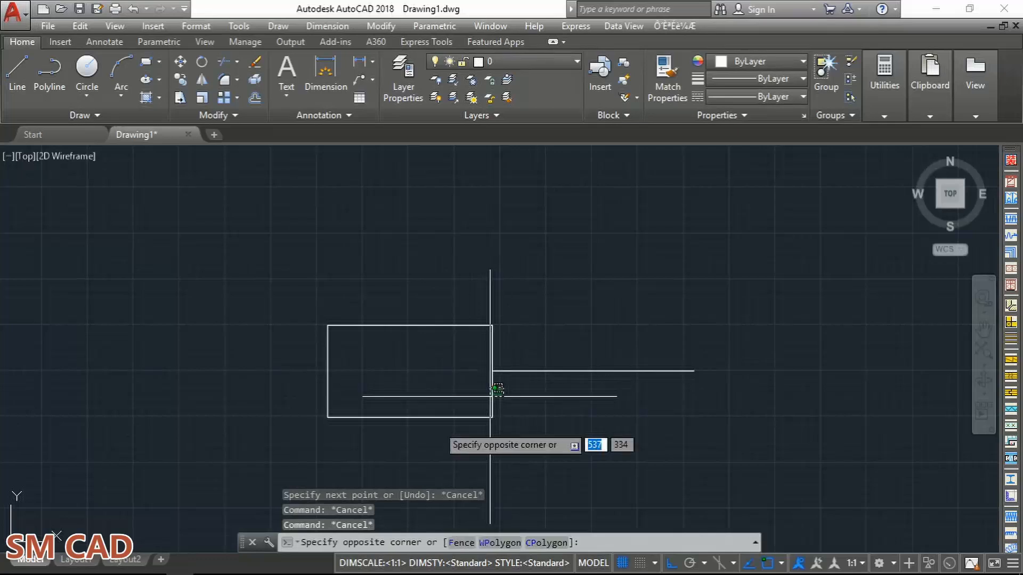
left_click(267, 432)
left_click(491, 259)
left_click(422, 343)
type("co")
key("Return")
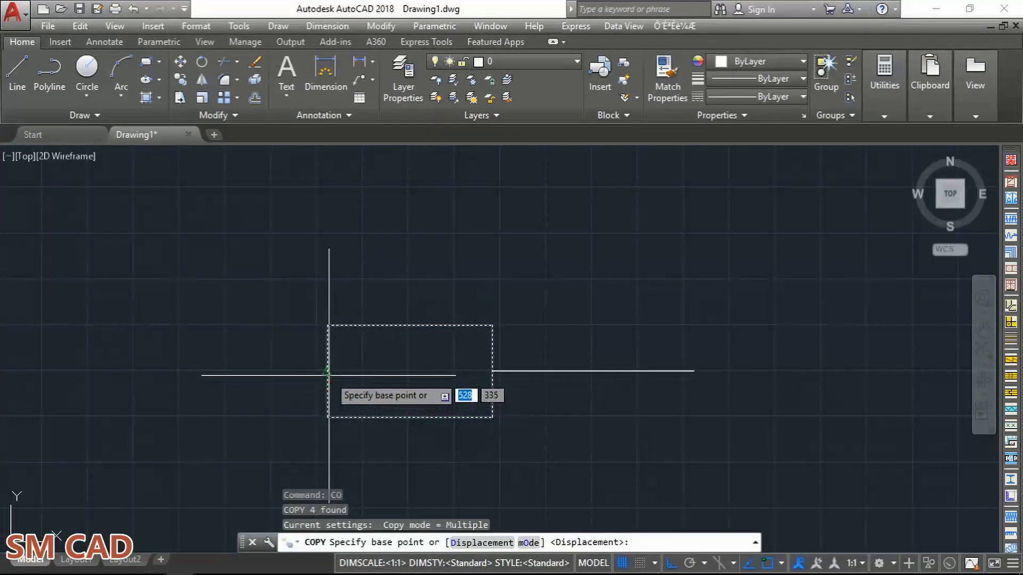
left_click(327, 371)
left_click(694, 372)
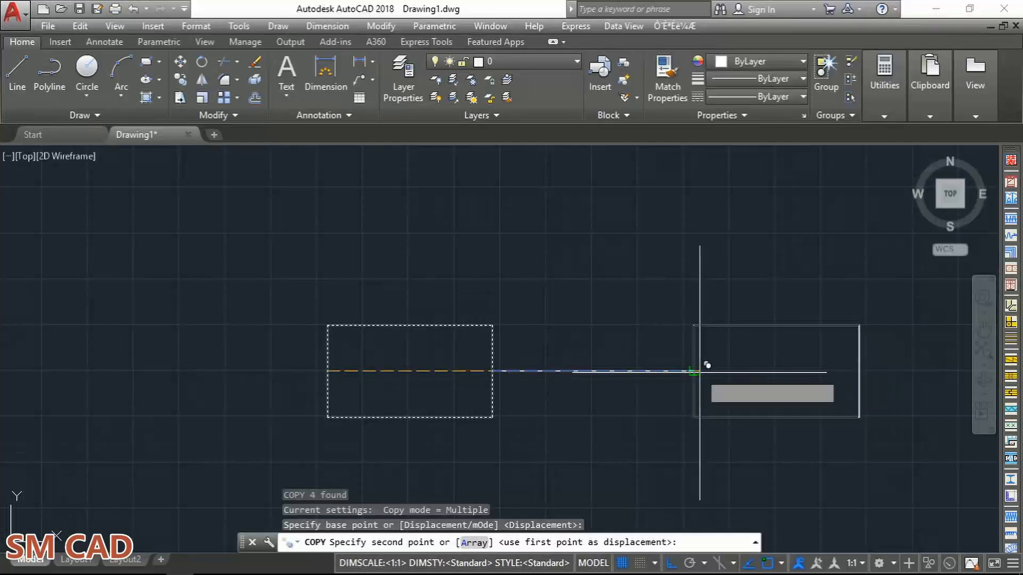
key("Escape")
Examine the upper pin hole's size and its spacing from the lower pin holes on the dimensioned reference socket.
scroll(631, 350, "down", 5)
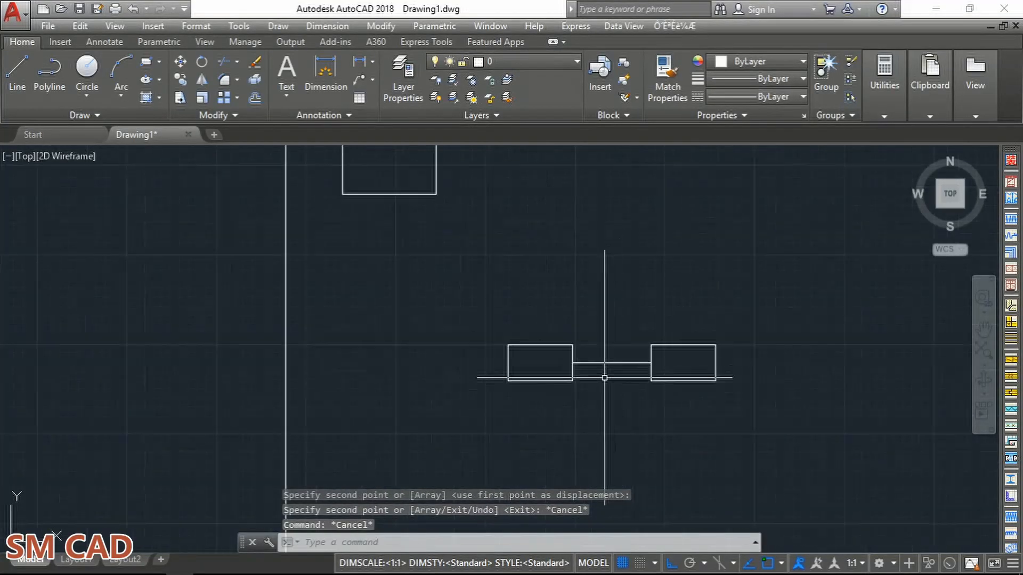
middle_click_drag(491, 393, 664, 385)
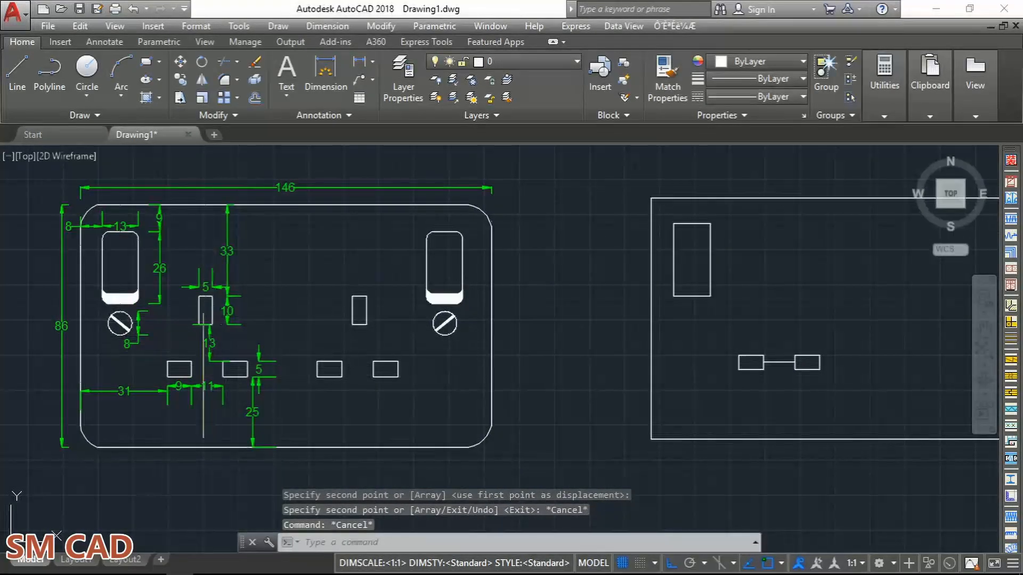
middle_click_drag(224, 292, 227, 325)
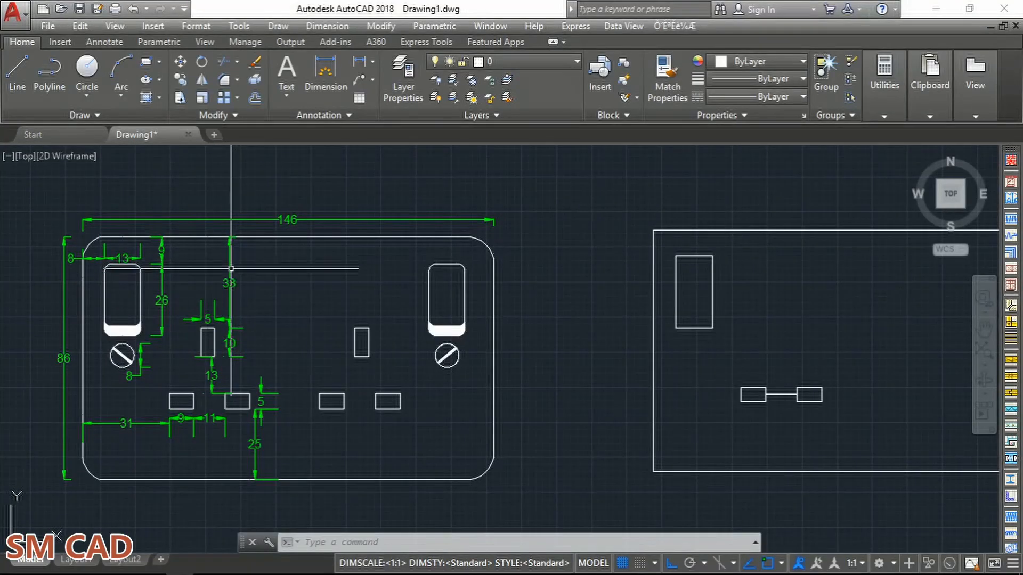
scroll(212, 372, "up", 6)
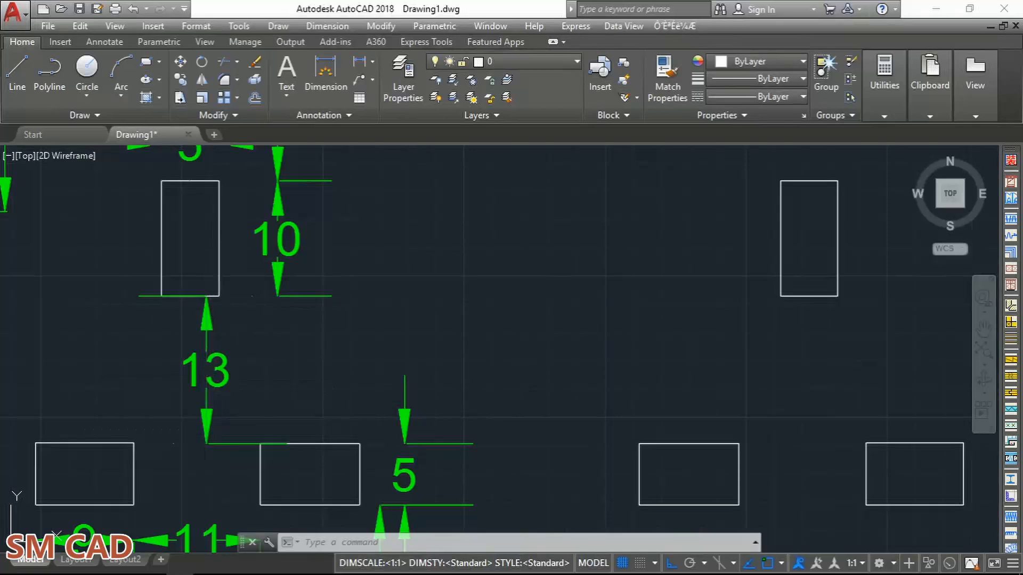
scroll(208, 346, "down", 4)
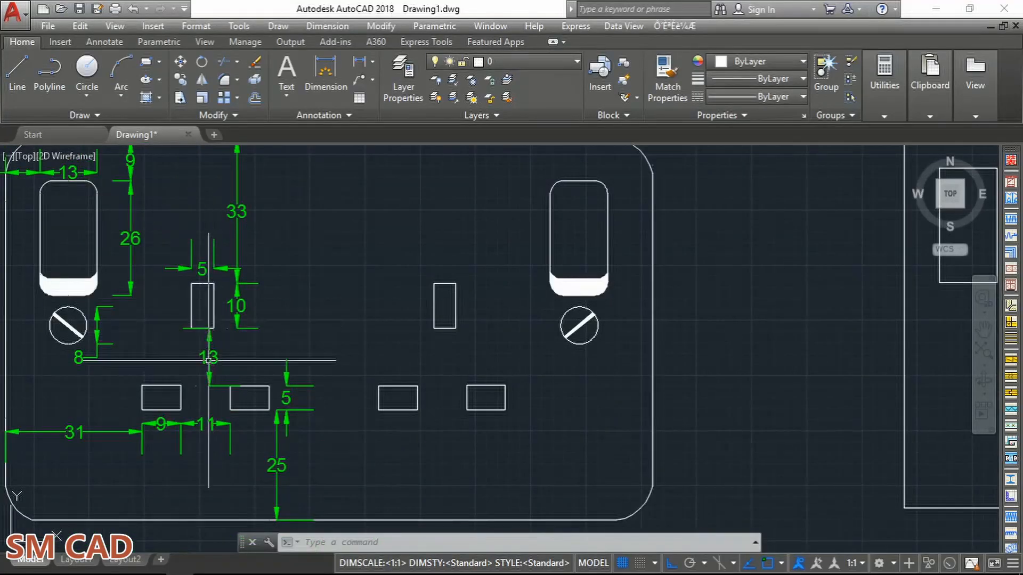
scroll(192, 401, "up", 2)
scroll(208, 388, "down", 4)
middle_click_drag(649, 404, 563, 414)
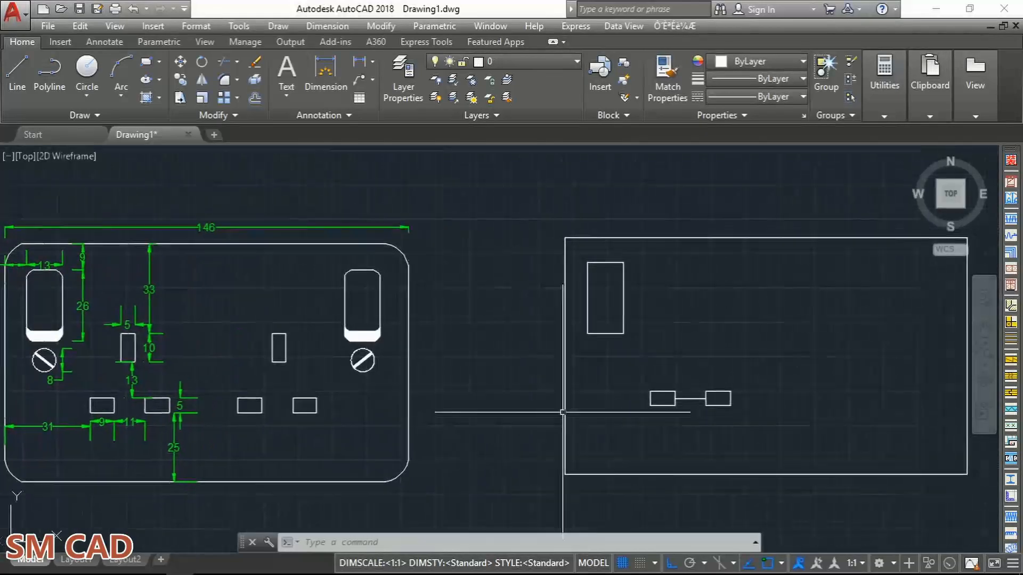
Draw a vertical line 13 long upward from the midpoint of the spacing line between the two pin holes.
key("Escape")
key("Escape")
key("Escape")
type("l")
key("Return")
scroll(687, 396, "up", 5)
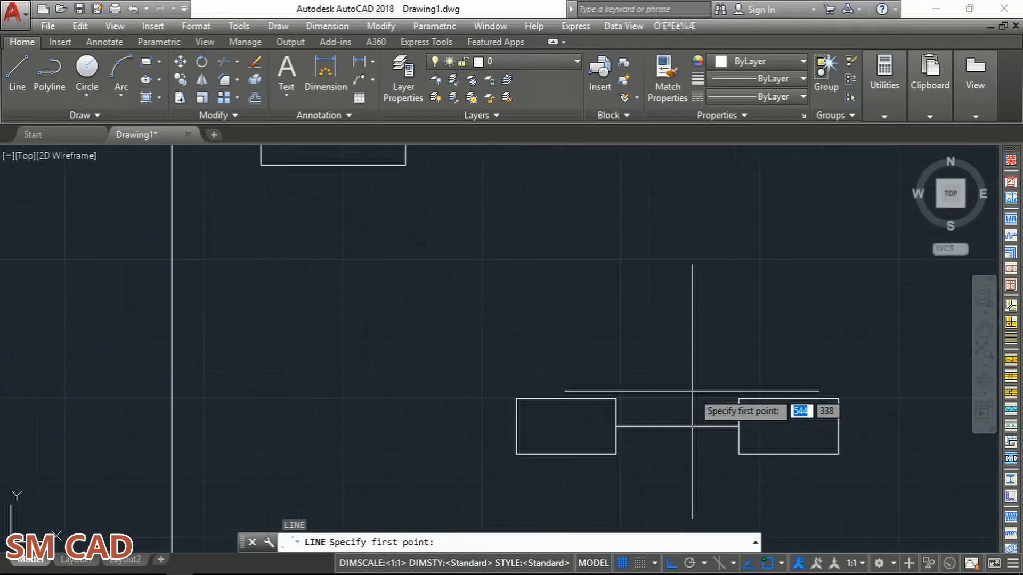
left_click(677, 427)
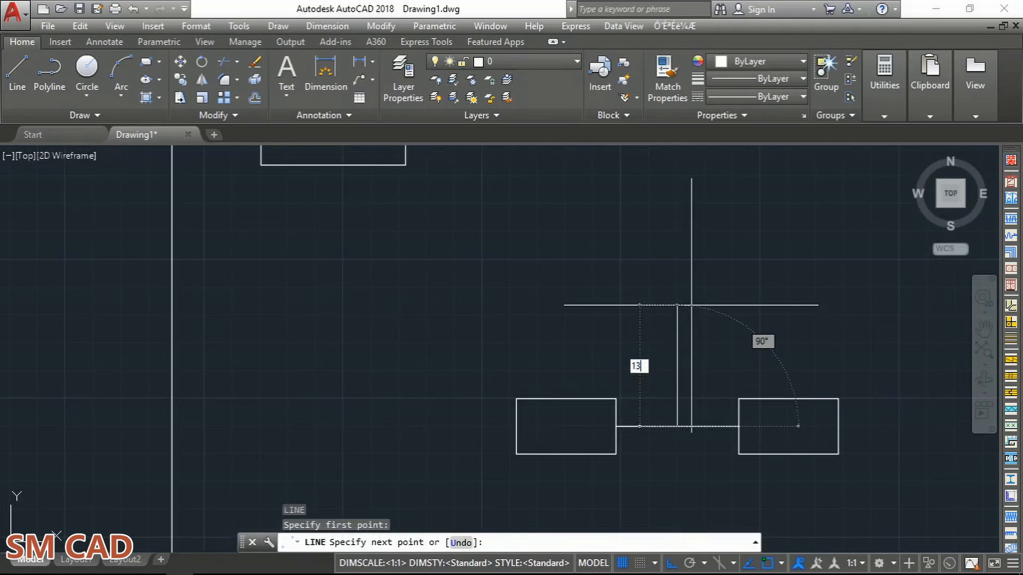
type("13")
key("Return")
key("Escape")
Check on the reference which edges the 13 spacing between the upper and lower pin holes is measured from.
scroll(690, 371, "down", 2)
scroll(688, 403, "down", 3)
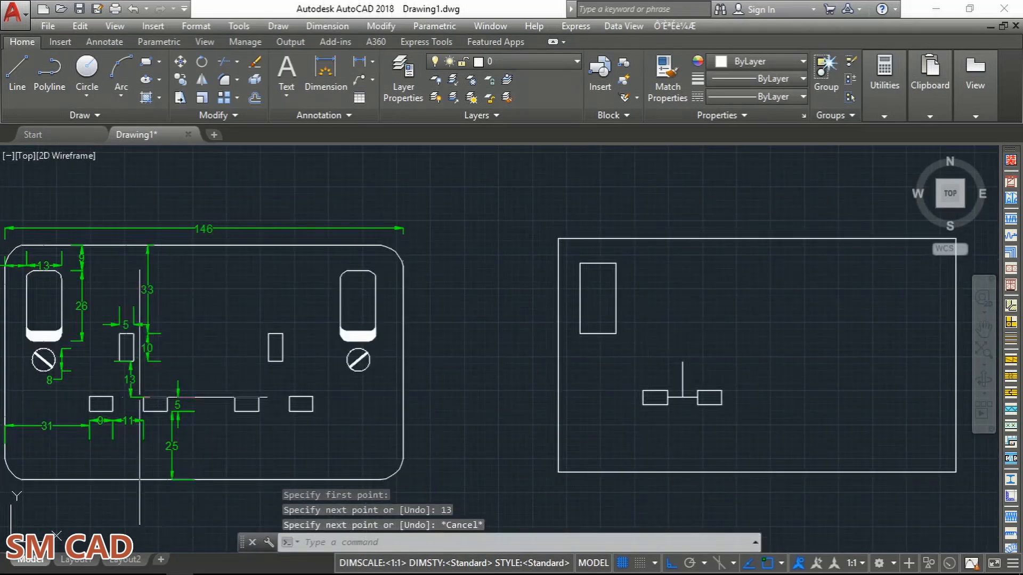
scroll(138, 398, "up", 5)
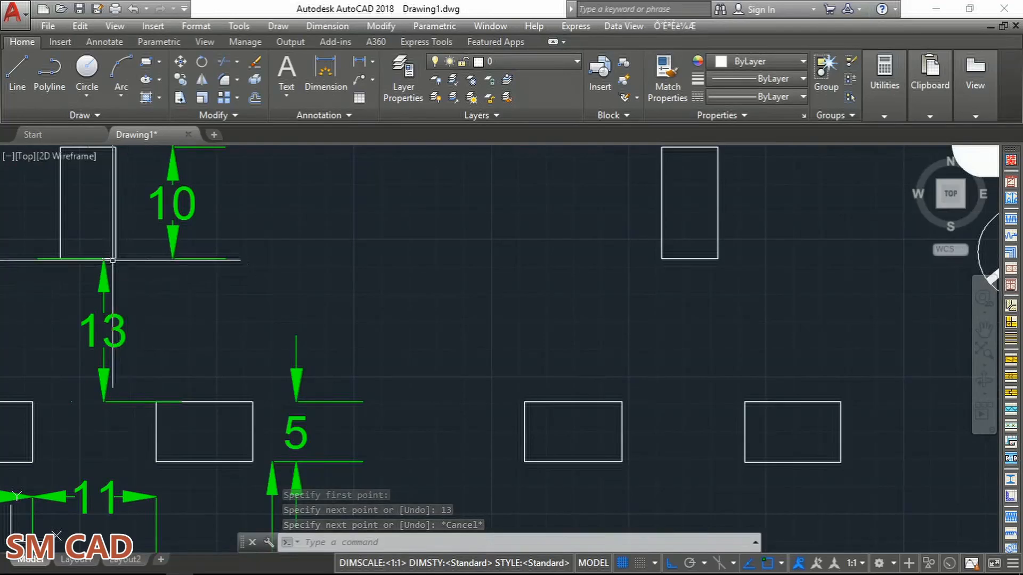
scroll(152, 330, "down", 5)
middle_click_drag(379, 366, 300, 365)
middle_click_drag(918, 363, 545, 361)
scroll(612, 361, "up", 5)
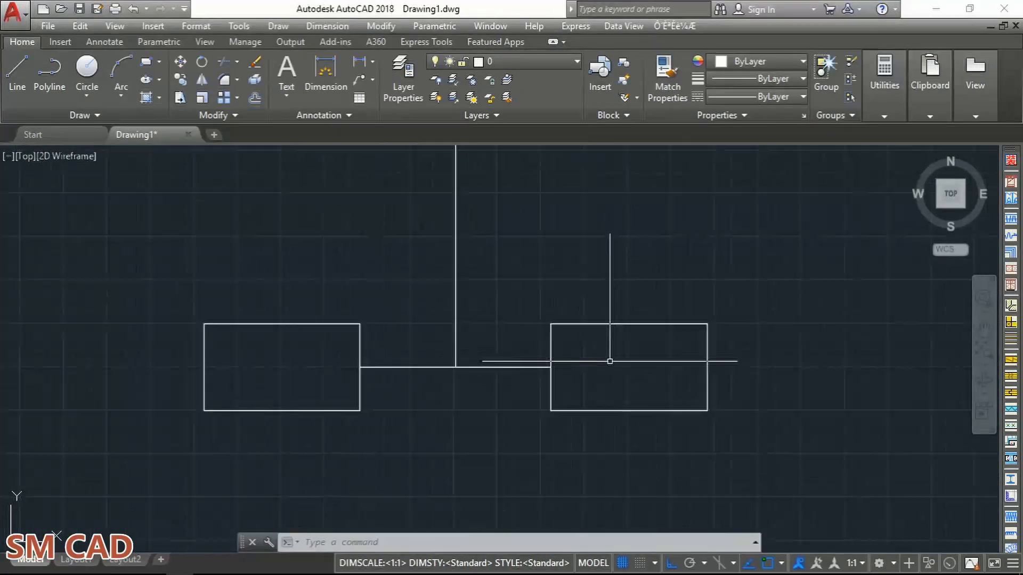
Move the horizontal spacing line and the vertical 13 line together from the right pin hole's left-edge midpoint to its upper-left corner.
left_click(483, 352)
left_click(430, 398)
type("M")
key("Return")
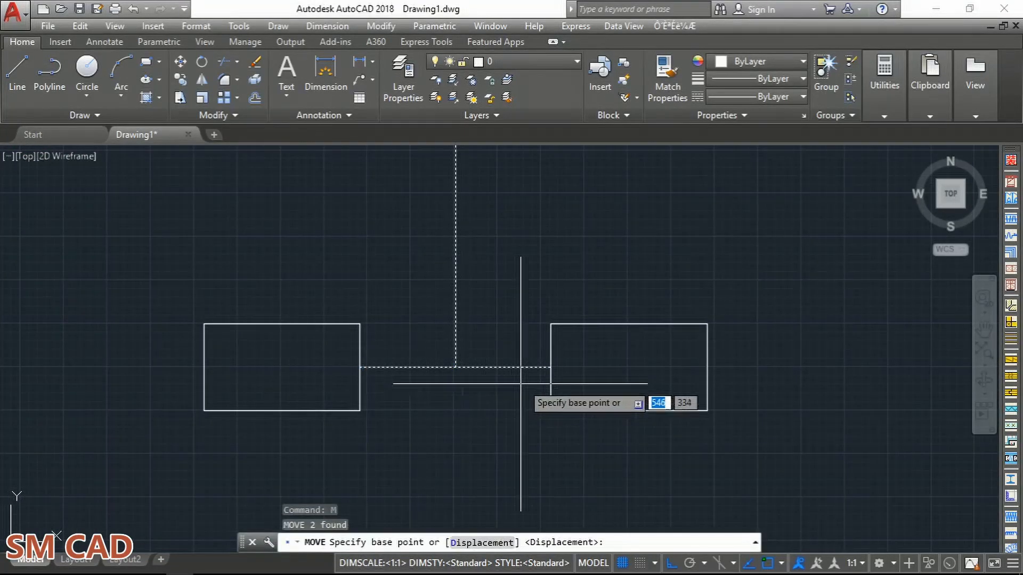
left_click(550, 367)
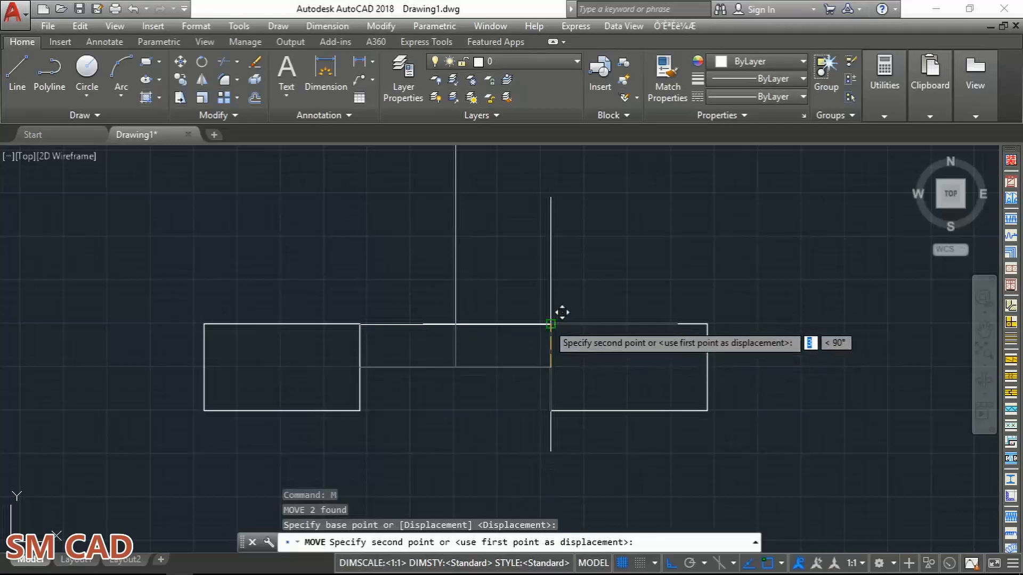
left_click(541, 342)
Examine the upper pin hole's width and height dimensions on the reference socket.
scroll(455, 369, "down", 5)
scroll(456, 371, "down", 2)
middle_click_drag(612, 383, 745, 389)
scroll(277, 340, "up", 6)
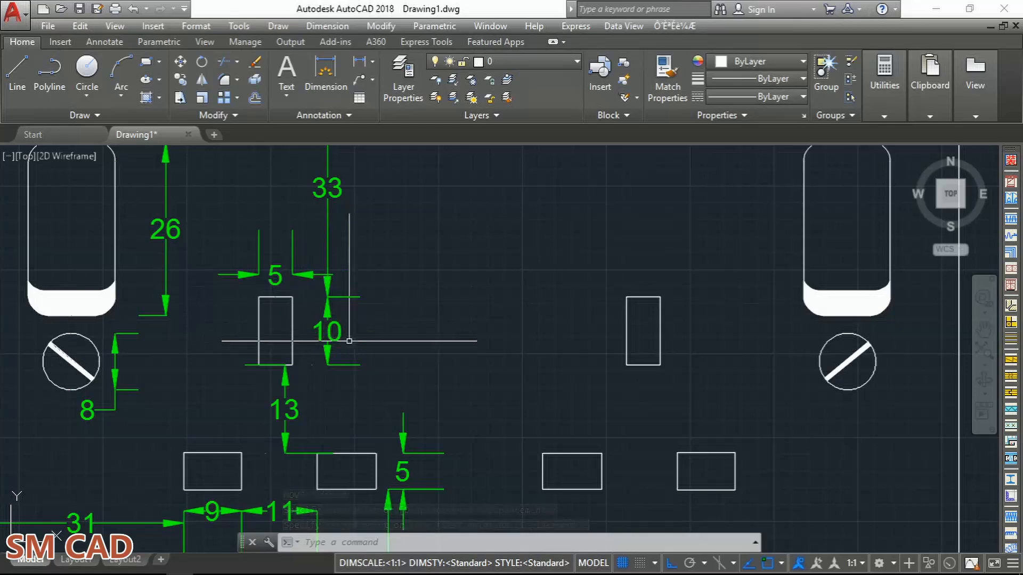
scroll(333, 336, "down", 3)
scroll(901, 373, "up", 3)
middle_click_drag(480, 361, 378, 372)
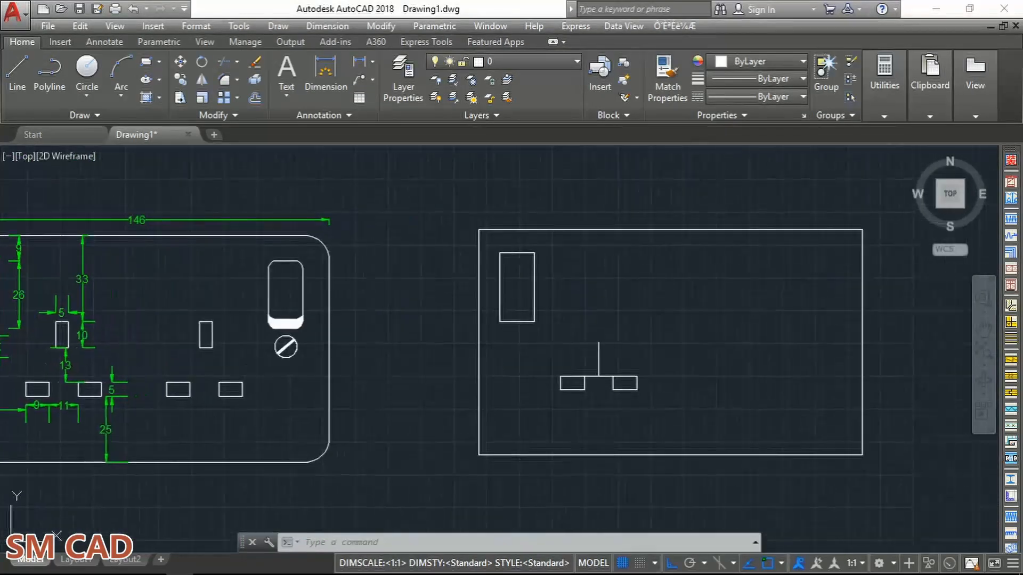
Draw a rectangle 5 wide and 10 high above the vertical construction line for the upper pin hole.
key("Escape")
type("rec")
key("Return")
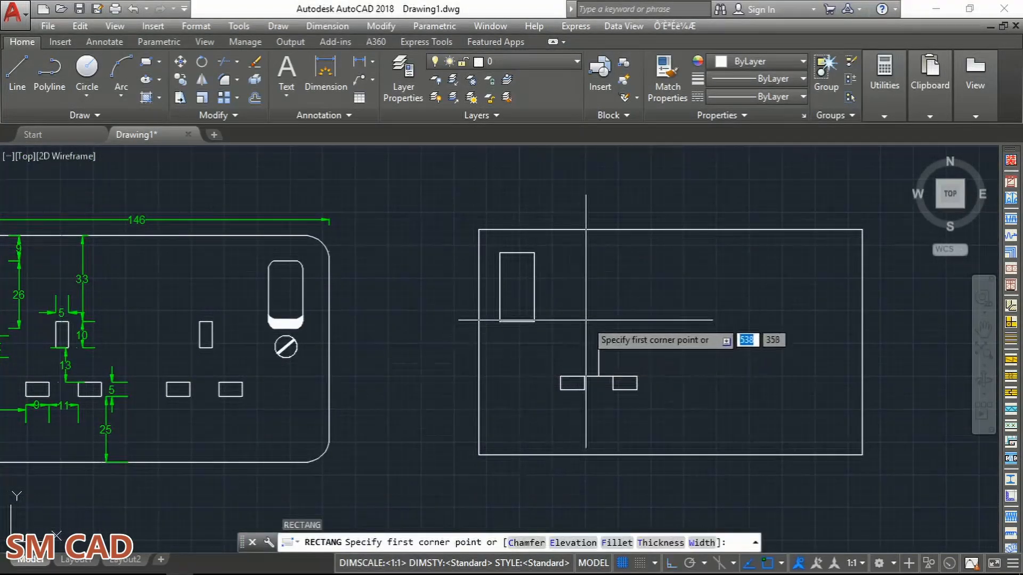
left_click(588, 322)
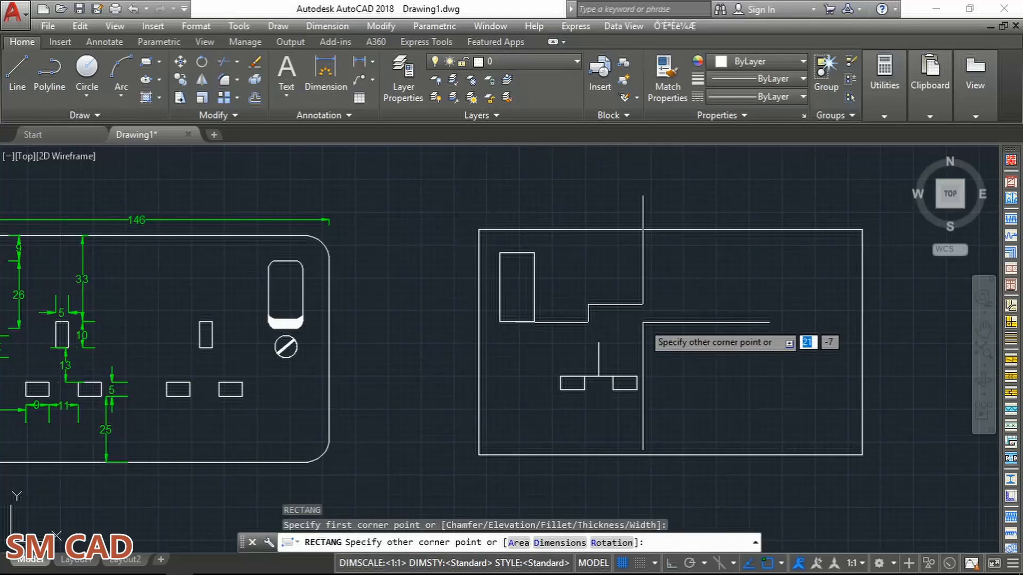
type("5")
key("Tab")
key("Return")
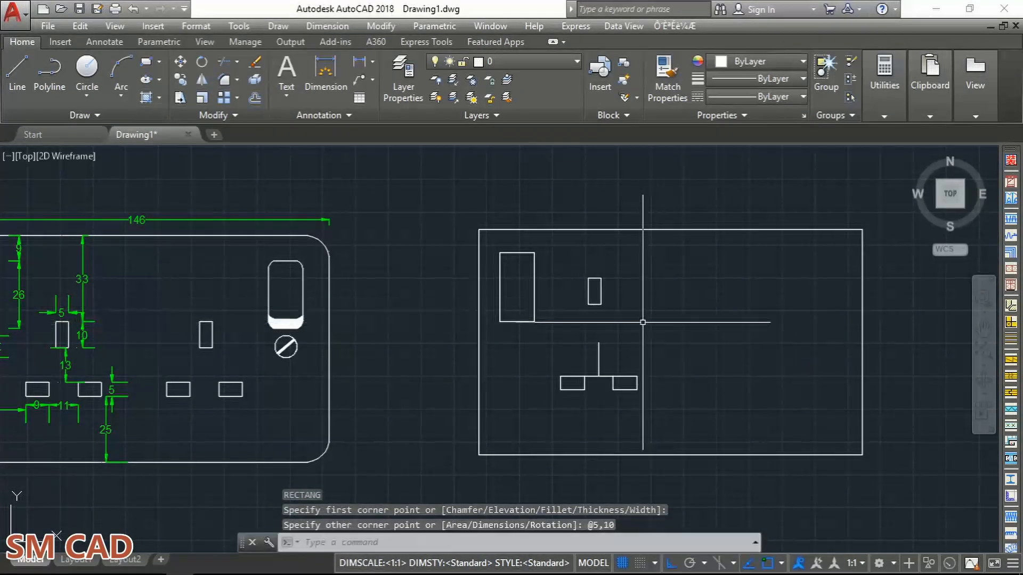
Move the upper pin-hole rectangle from its bottom edge's midpoint to the upper end of the vertical construction line.
scroll(554, 305, "up", 2)
left_click(661, 283)
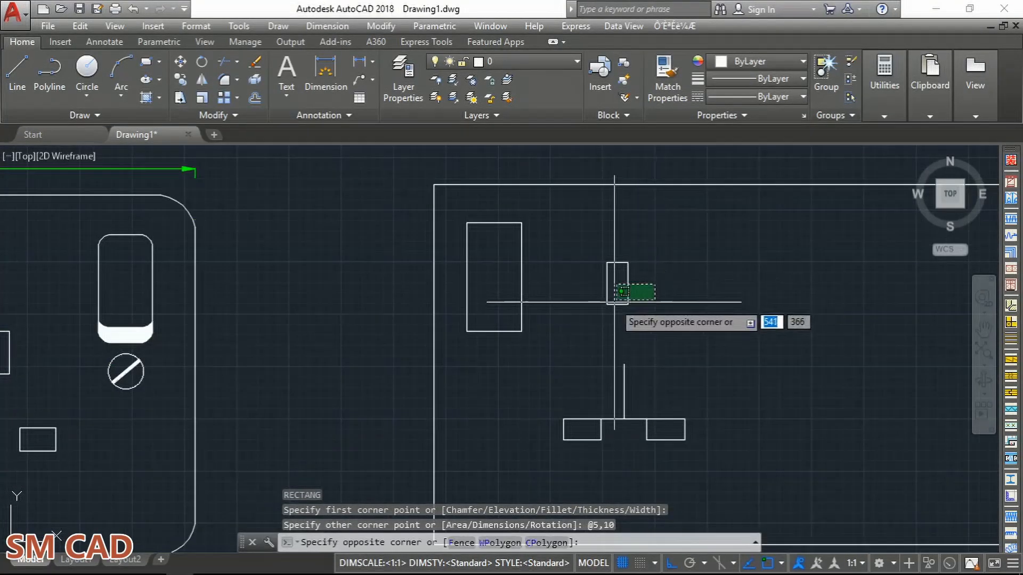
left_click(615, 299)
type("m")
key("Return")
scroll(618, 308, "up", 4)
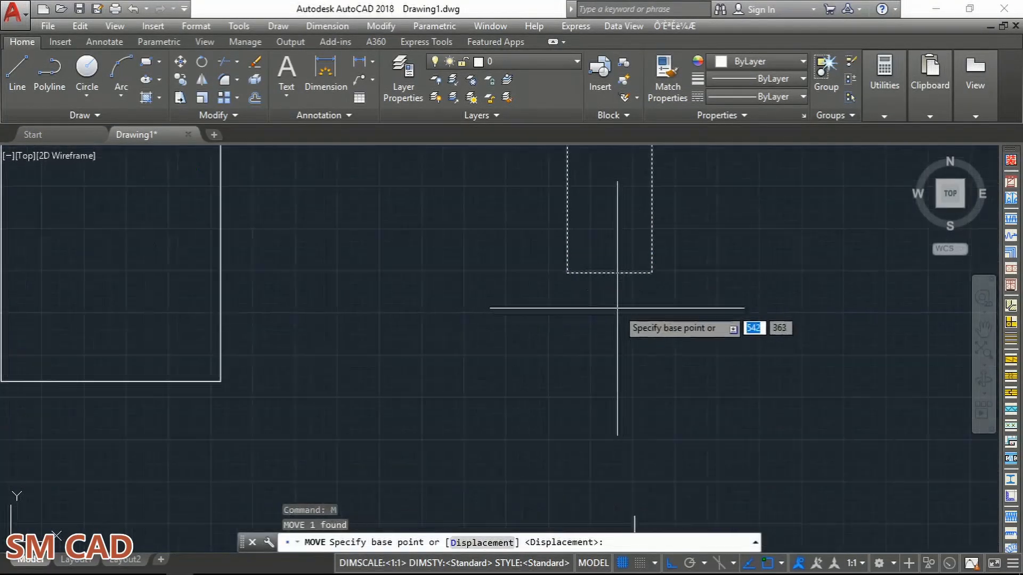
left_click(613, 273)
scroll(622, 329, "down", 4)
scroll(638, 392, "up", 5)
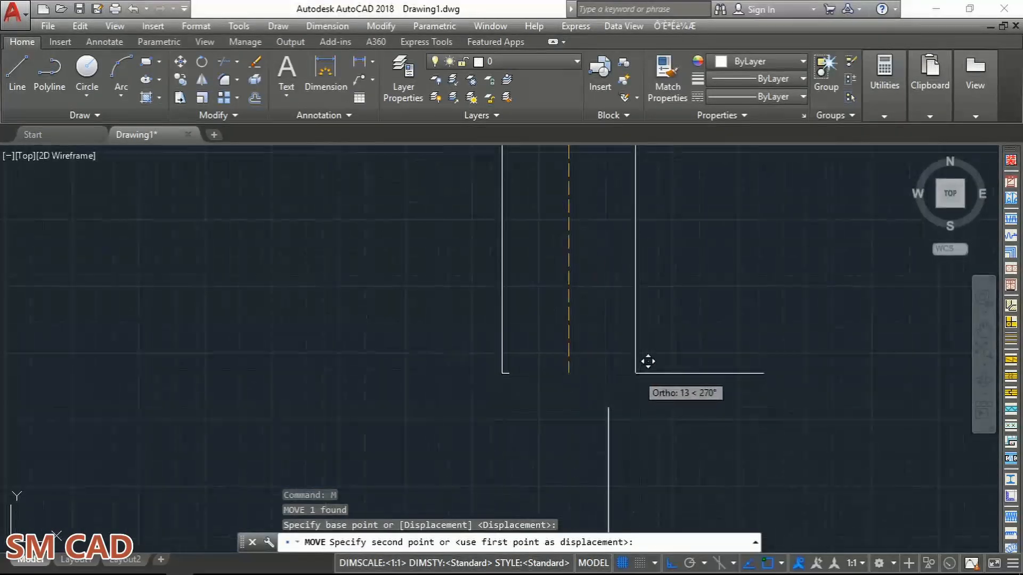
left_click(611, 407)
scroll(610, 406, "down", 5)
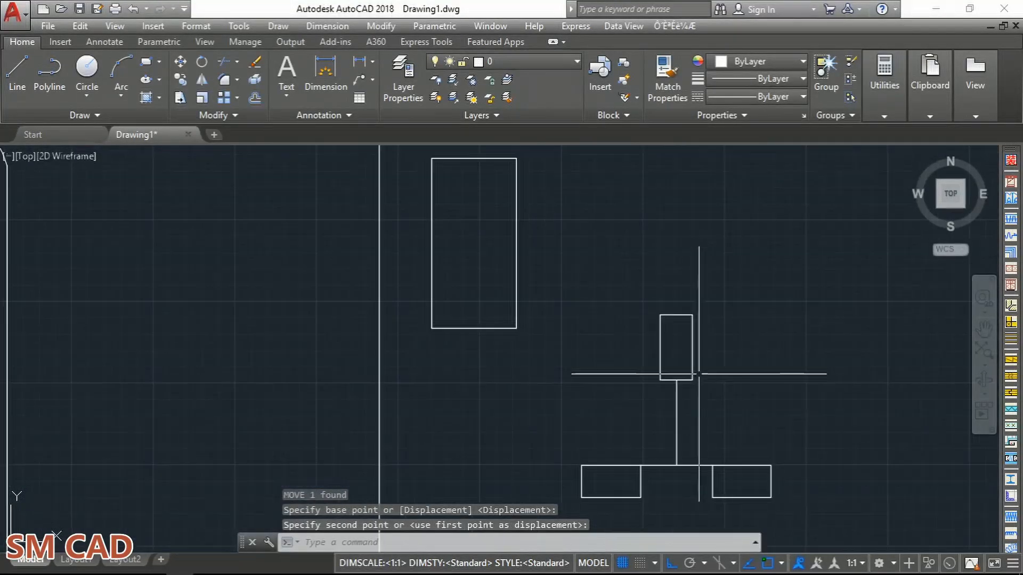
Delete the horizontal and vertical construction lines between the three pin holes.
left_click(643, 406)
left_click(629, 430)
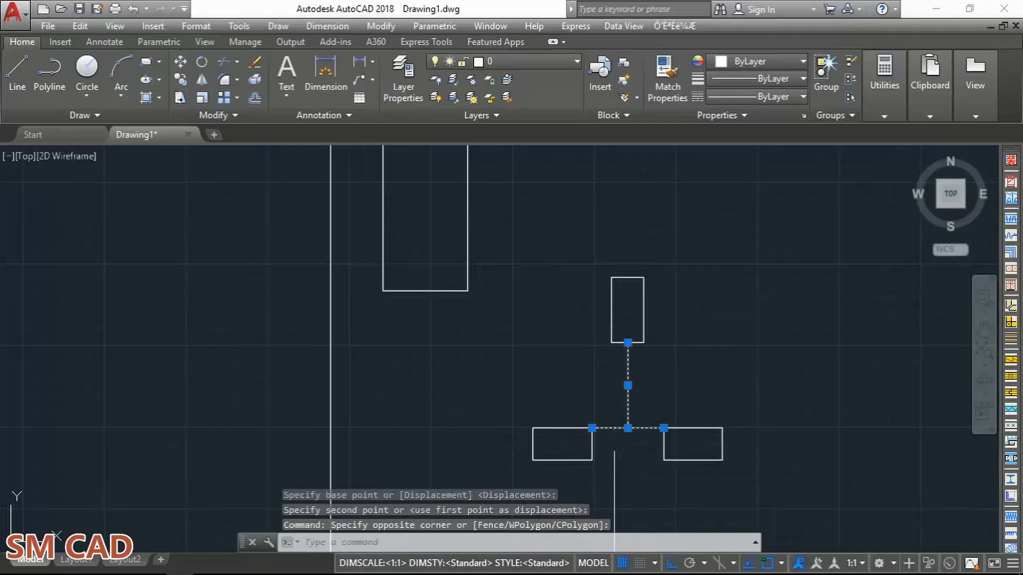
key("Delete")
Check the screw circle on the reference and draw a circle of radius 4 below the switch rectangle on the new plate.
scroll(614, 431, "down", 4)
middle_click_drag(562, 430, 630, 419)
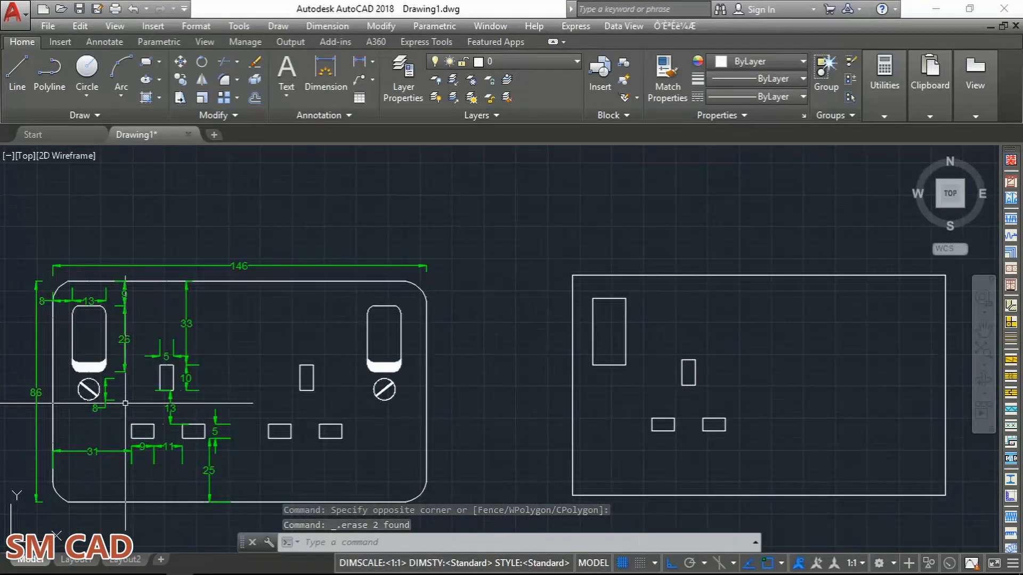
scroll(74, 401, "up", 5)
middle_click_drag(126, 354, 214, 366)
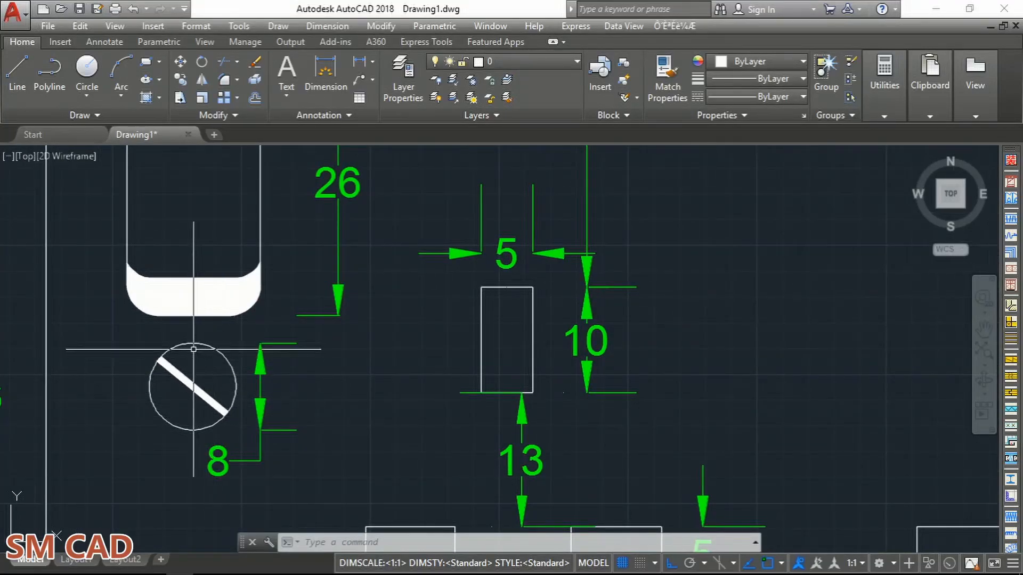
scroll(221, 432, "down", 2)
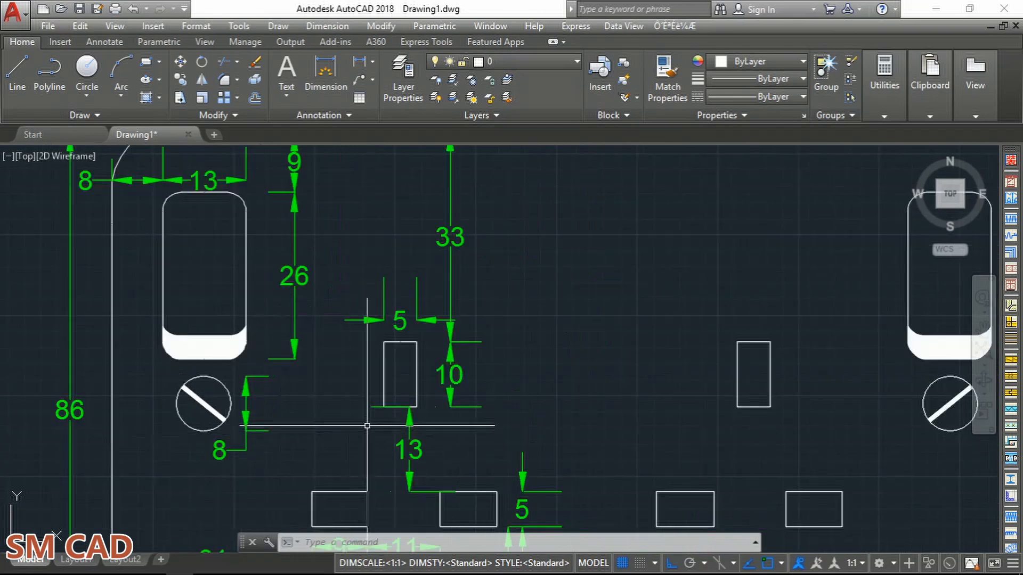
scroll(261, 428, "down", 4)
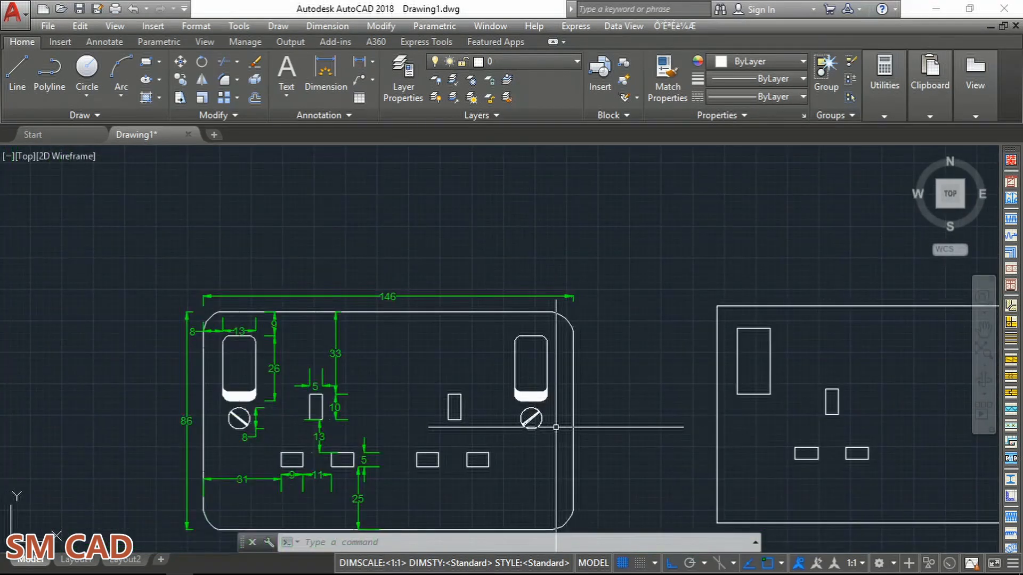
type("c")
key("Return")
scroll(755, 448, "up", 2)
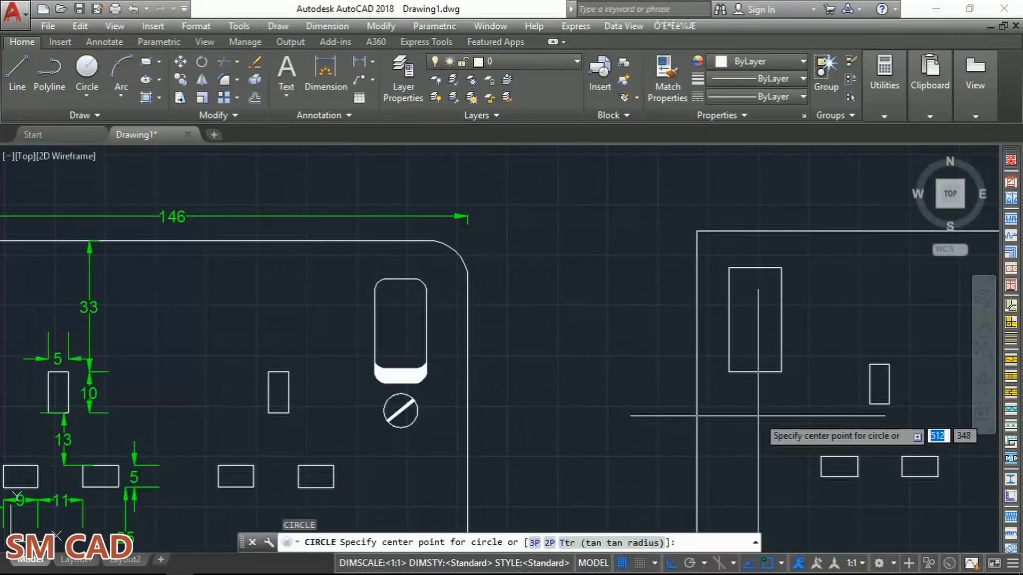
left_click(757, 416)
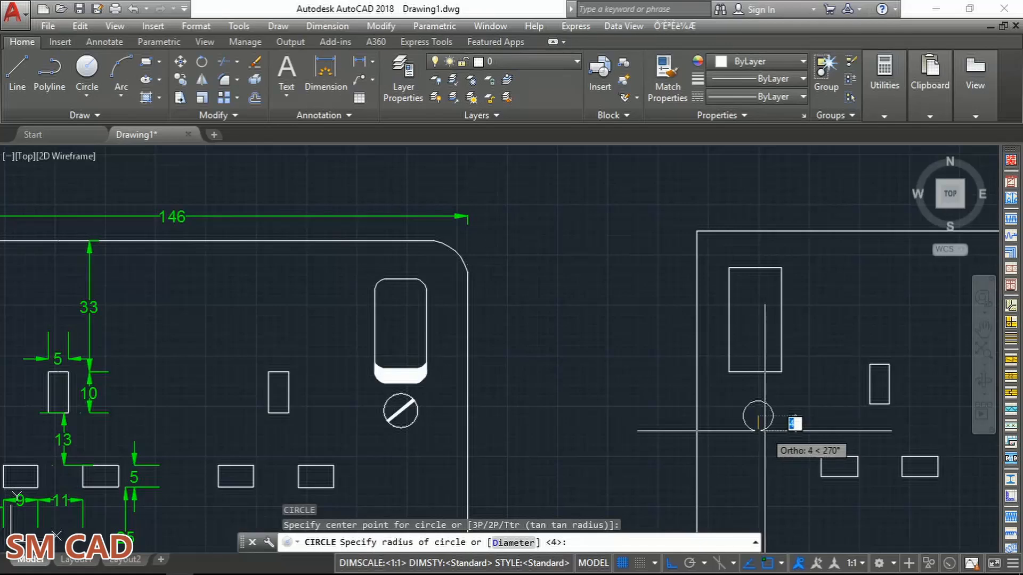
type("4")
key("Return")
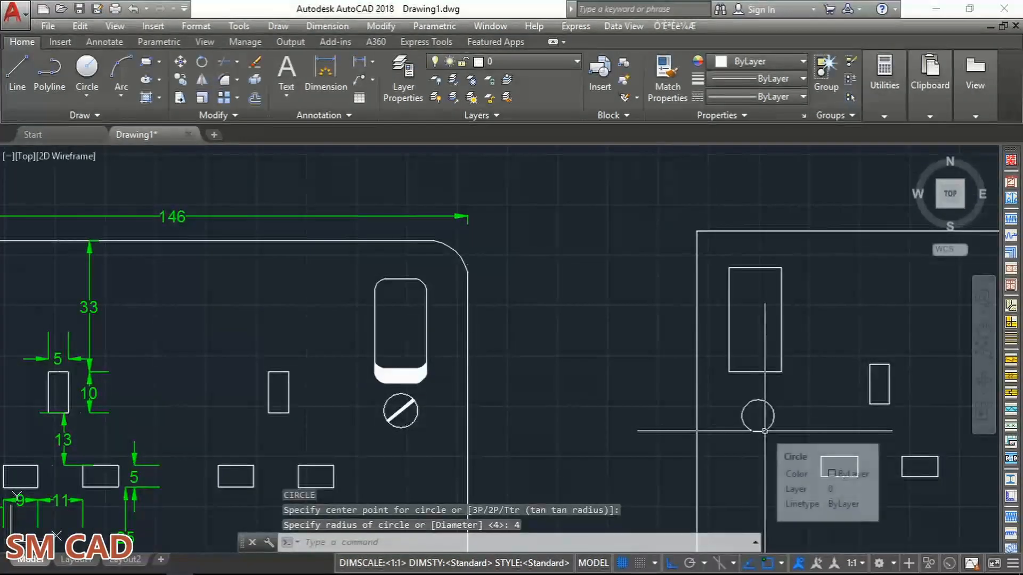
Move the screw circle slightly up, closer to the switch rectangle.
scroll(770, 429, "up", 5)
scroll(771, 429, "down", 6)
scroll(736, 427, "up", 1)
left_click(725, 425)
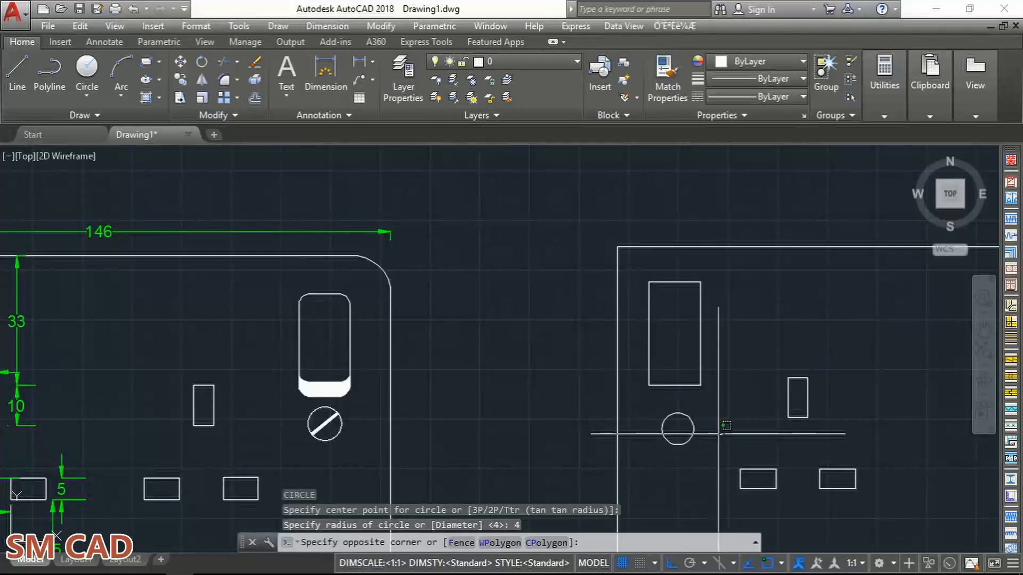
left_click(668, 447)
type("m")
key("Return")
scroll(693, 459, "up", 2)
scroll(716, 423, "up", 2)
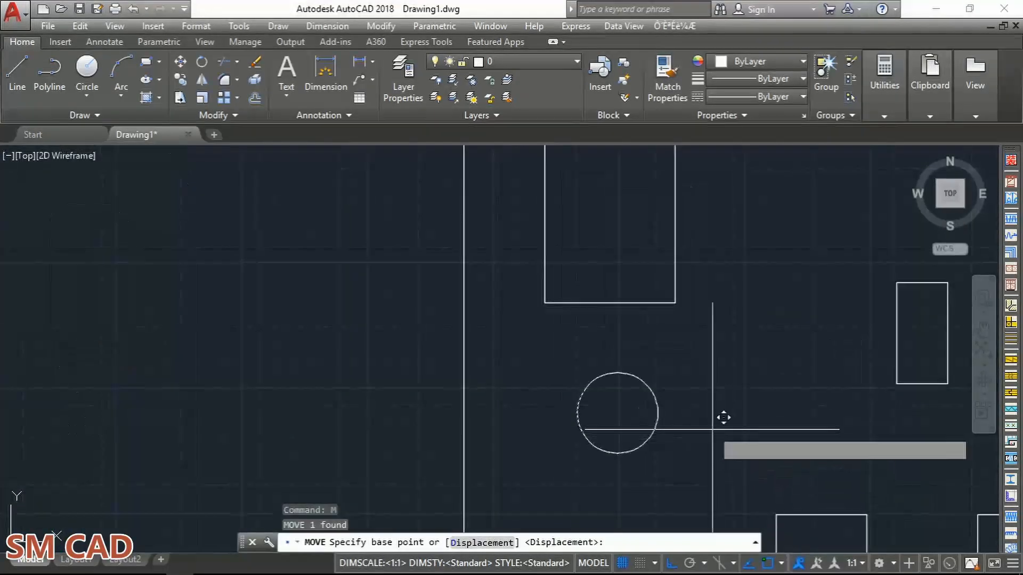
left_click(714, 426)
left_click(712, 411)
scroll(712, 410, "down", 5)
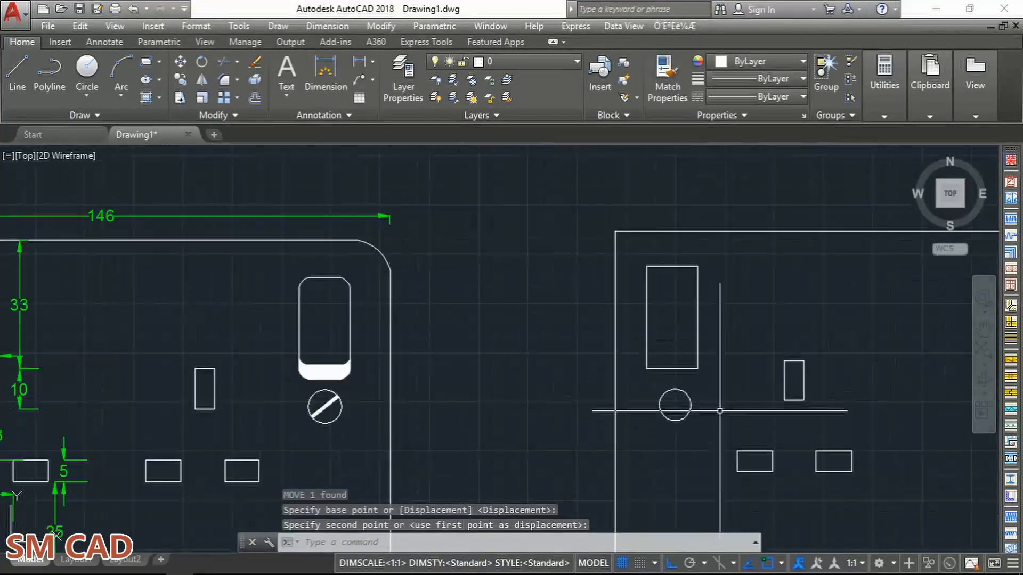
Draw a diagonal line across the screw circle from its upper-left edge to its lower-right edge.
middle_click_drag(668, 420, 659, 423)
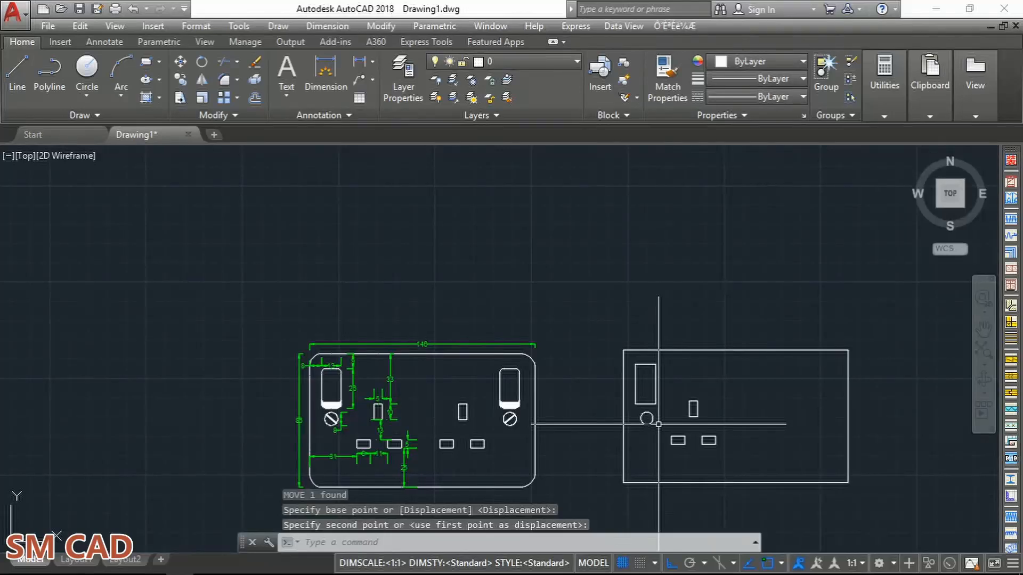
scroll(660, 426, "up", 4)
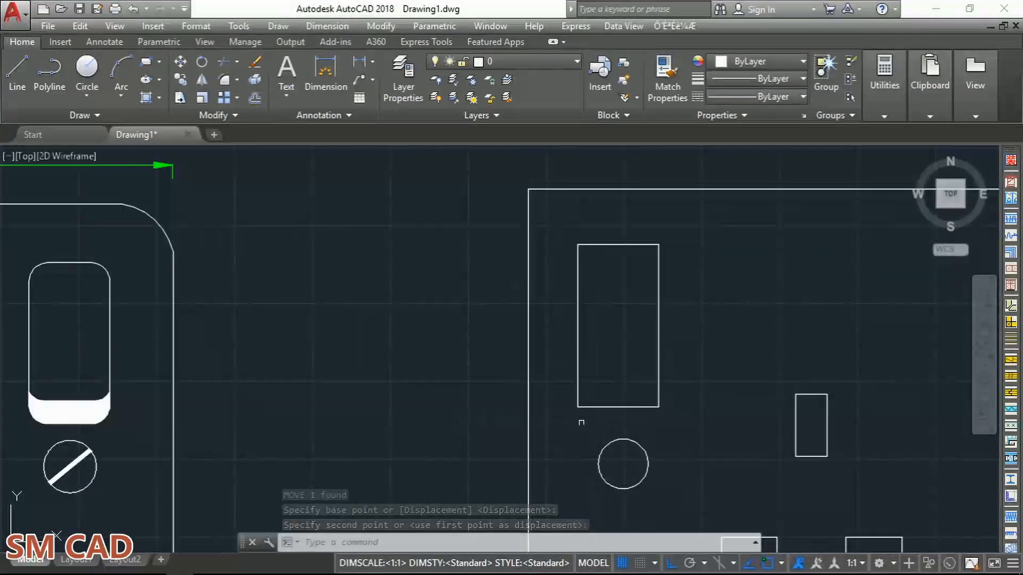
middle_click_drag(583, 432, 570, 423)
key("Escape")
key("Escape")
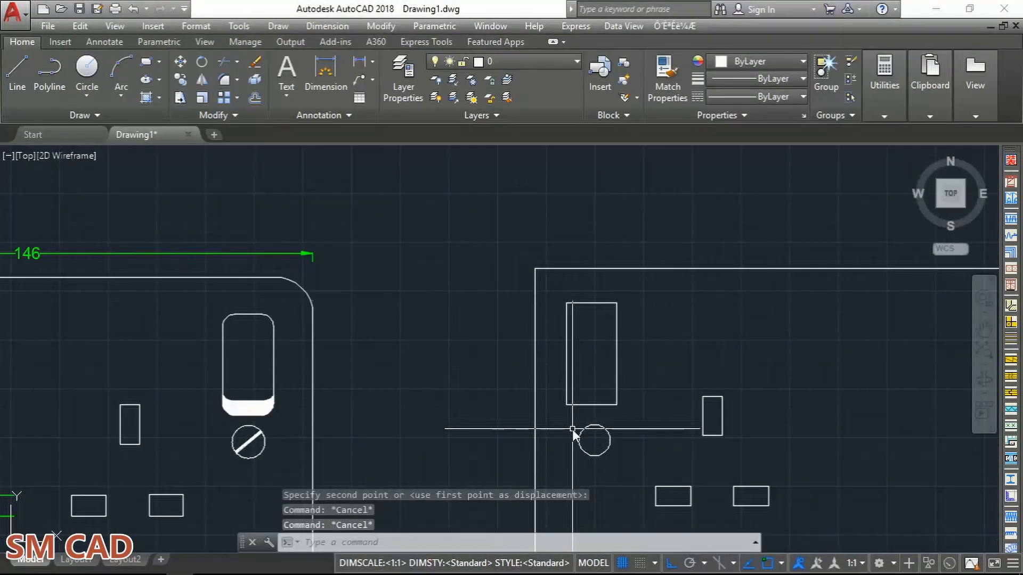
type("l")
key("Return")
scroll(586, 430, "up", 4)
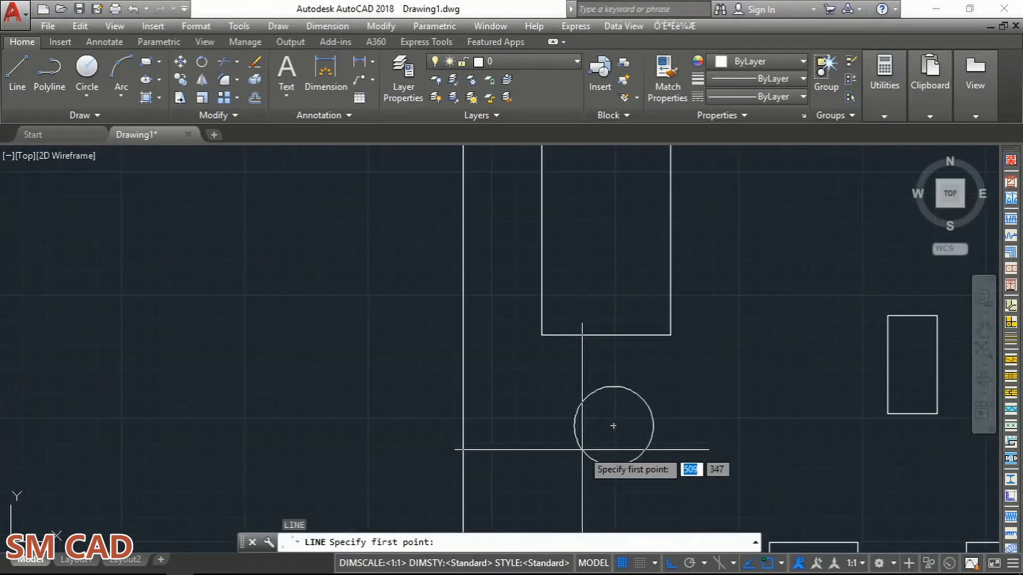
left_click(583, 401)
type("5")
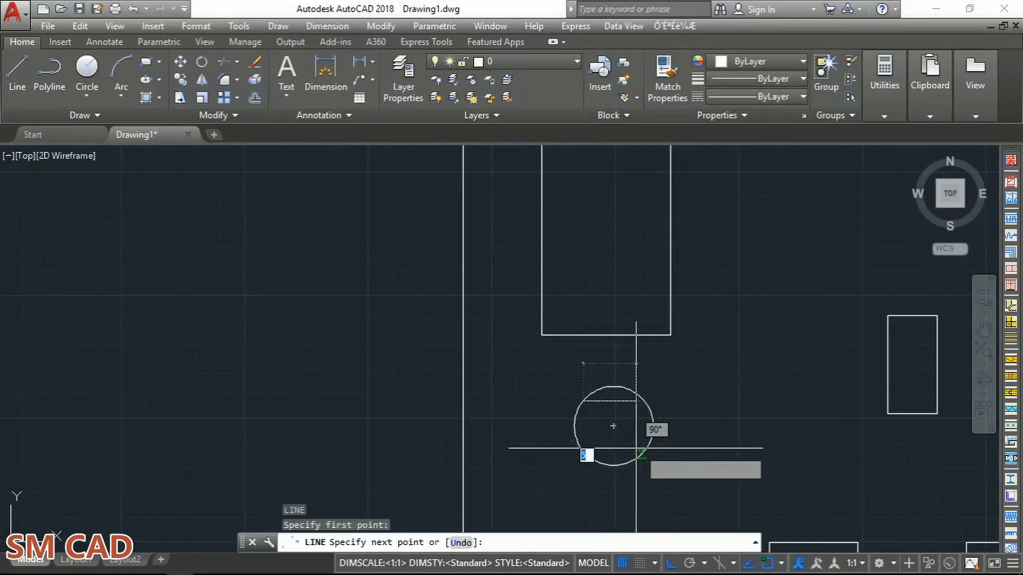
key("Return")
key("Escape")
key("Escape")
key("Escape")
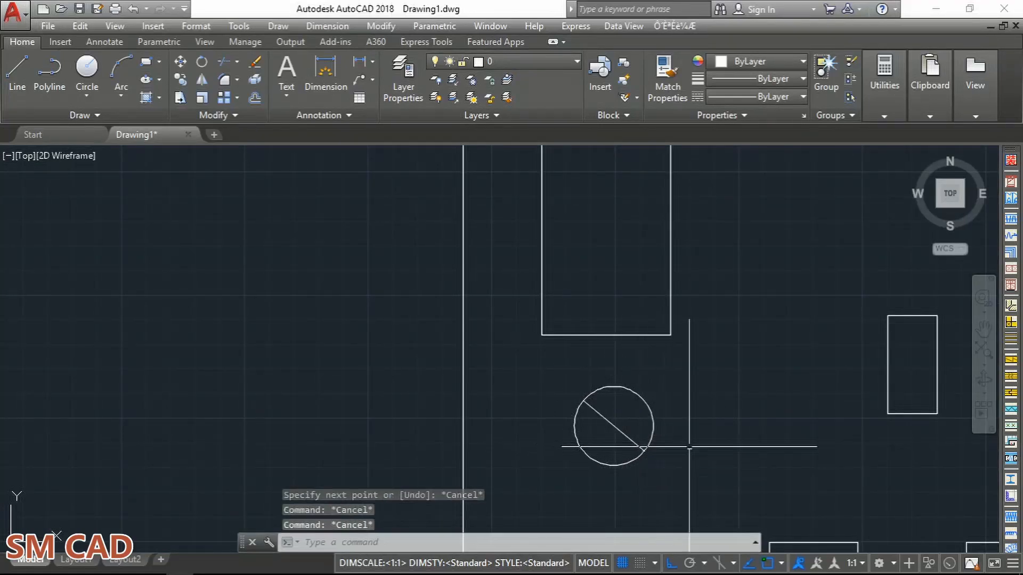
Offset the screw circle's diagonal line by 0.2 to both sides.
type("o")
key("Return")
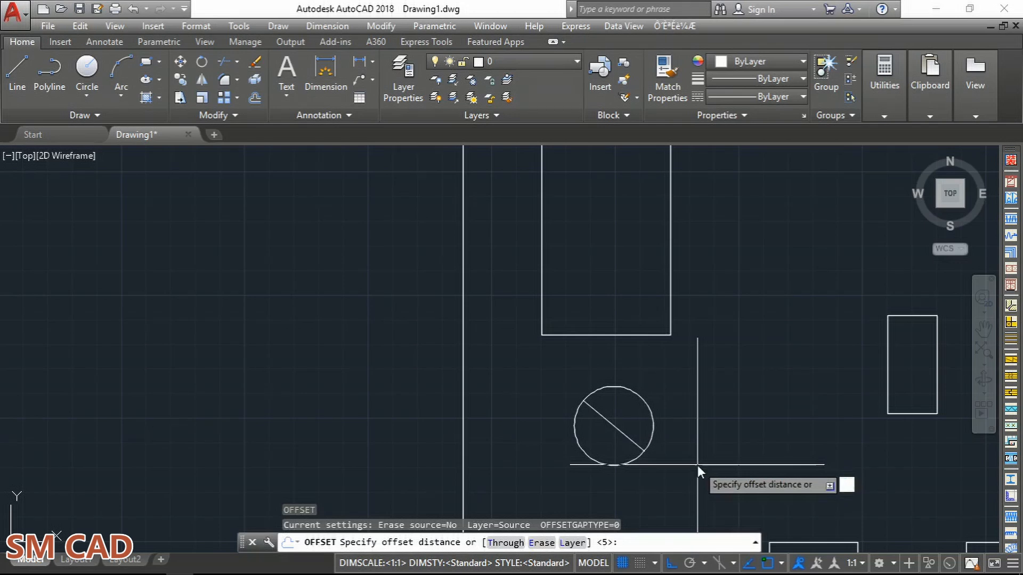
type("1")
key("BackSpace")
type(".2")
key("Return")
scroll(623, 445, "up", 8)
left_click(639, 427)
left_click(651, 411)
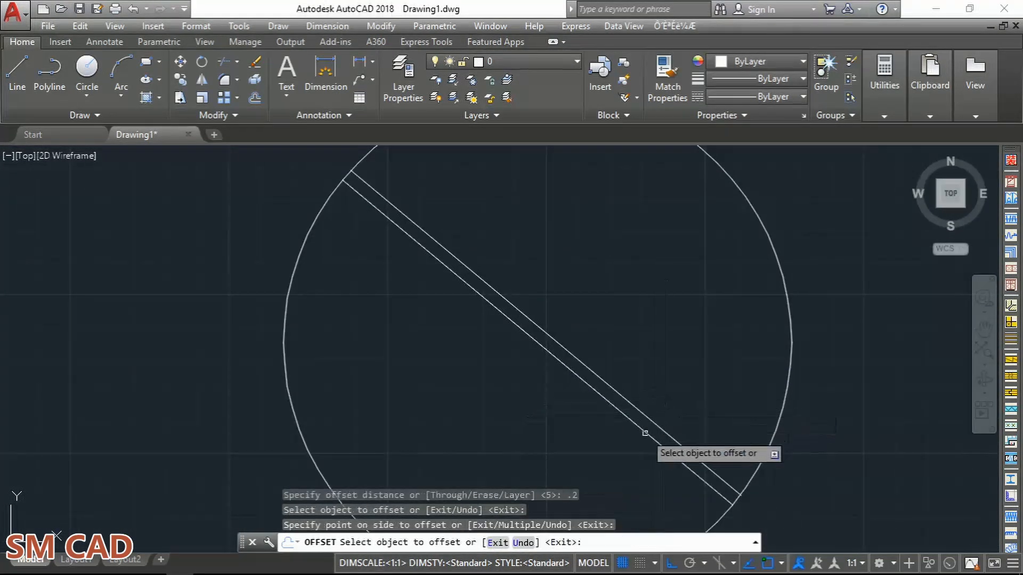
left_click(646, 434)
left_click(612, 464)
key("Escape")
key("Escape")
Delete the original diagonal line between the two offset lines.
left_click(654, 440)
key("Delete")
scroll(640, 367, "down", 8)
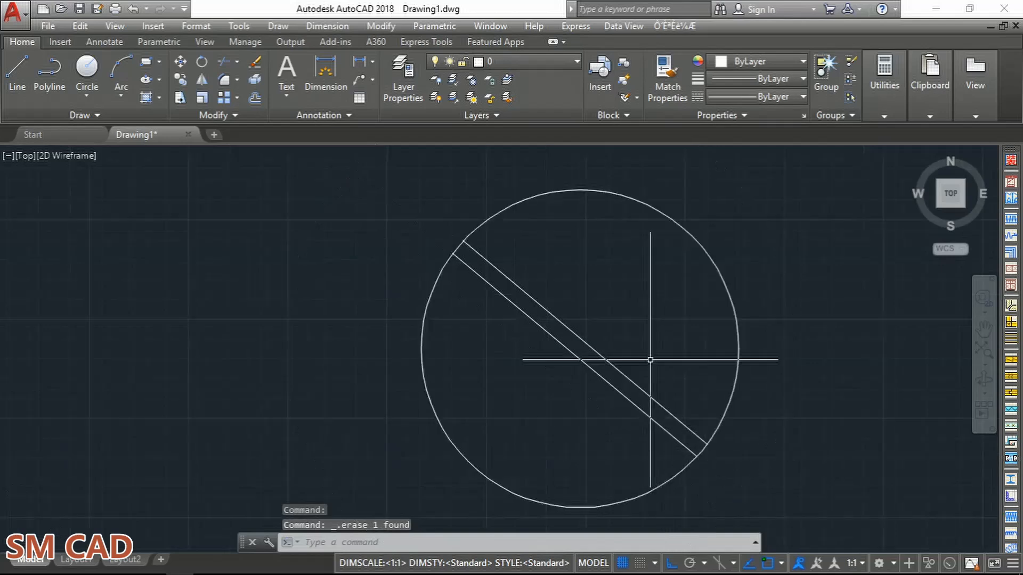
Check the corner radius of the reference plate's outer outline.
scroll(619, 346, "down", 5)
scroll(480, 329, "up", 3)
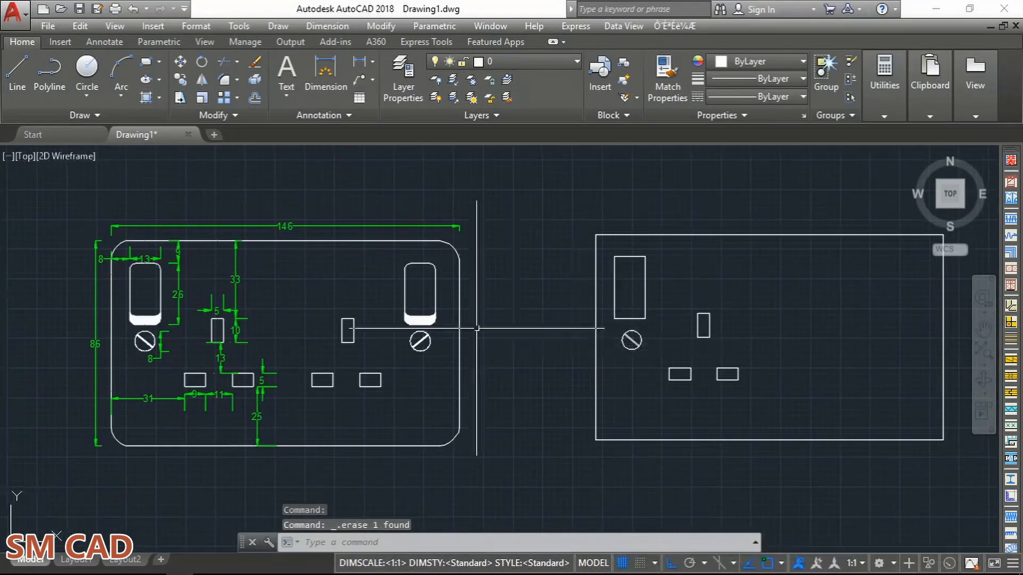
scroll(429, 317, "up", 4)
scroll(442, 316, "down", 6)
middle_click_drag(549, 396, 464, 429)
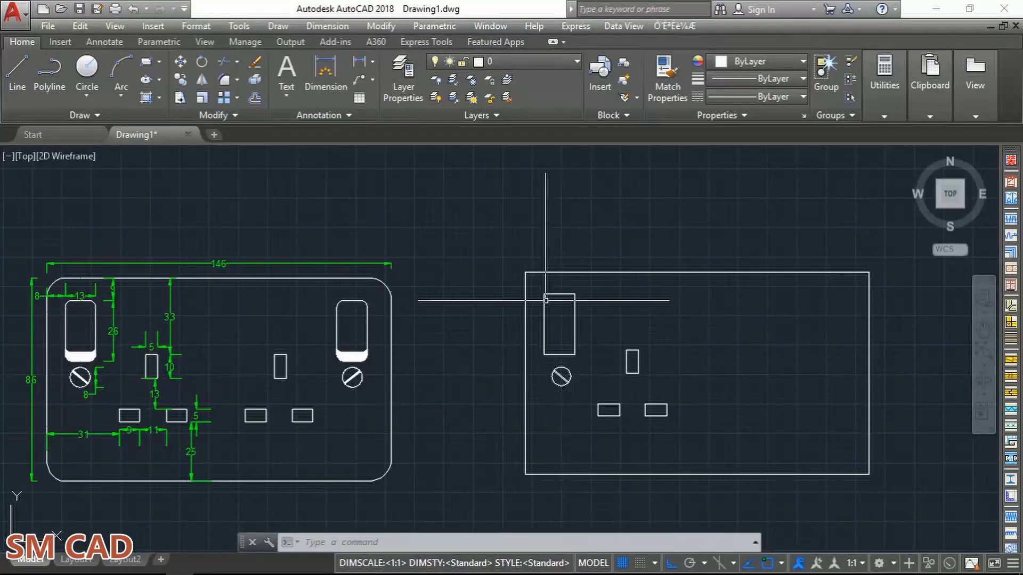
scroll(533, 280, "up", 3)
scroll(525, 282, "down", 2)
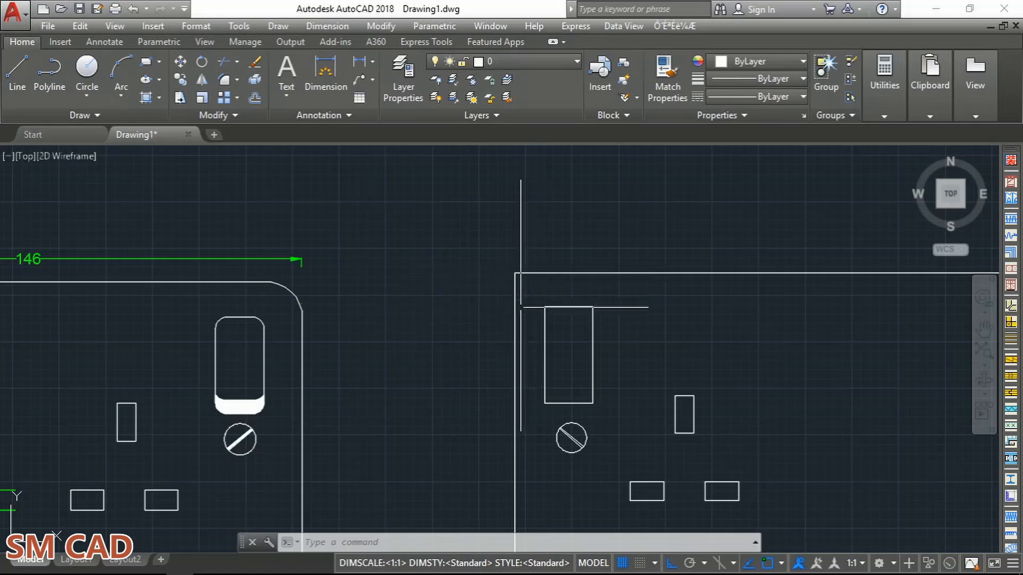
scroll(296, 283, "up", 2)
left_click(313, 295)
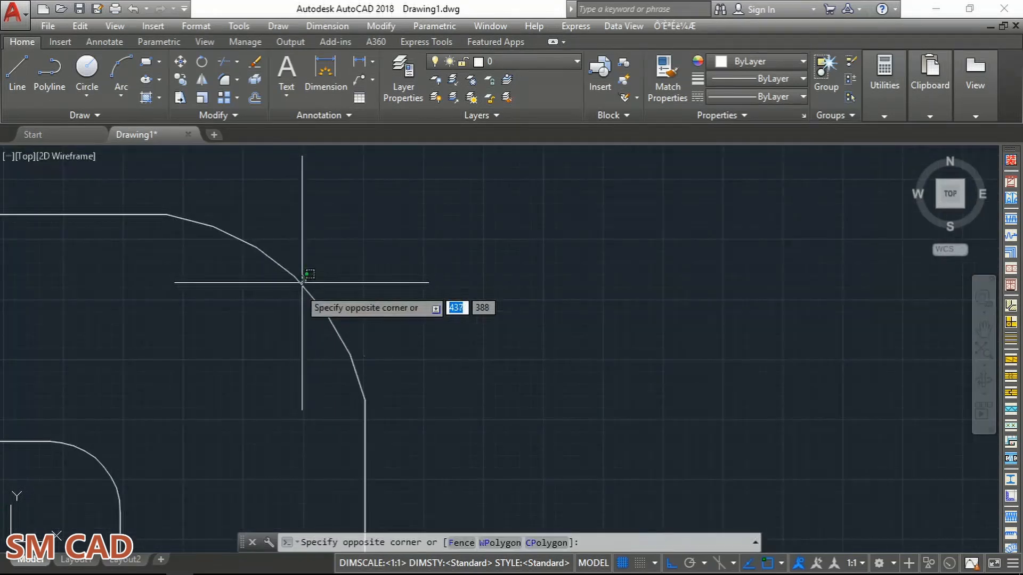
scroll(290, 304, "up", 1)
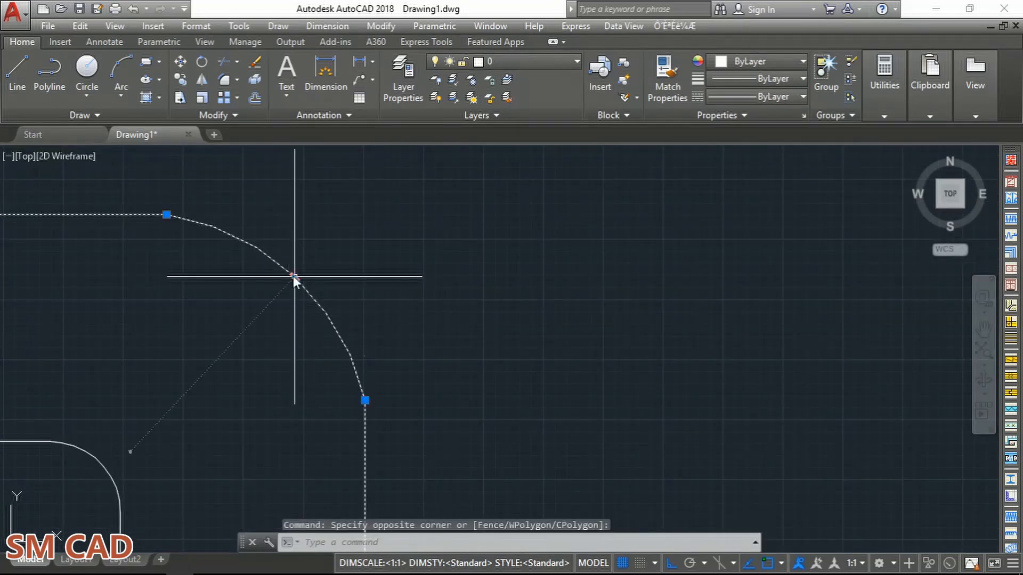
mouse_move(293, 276)
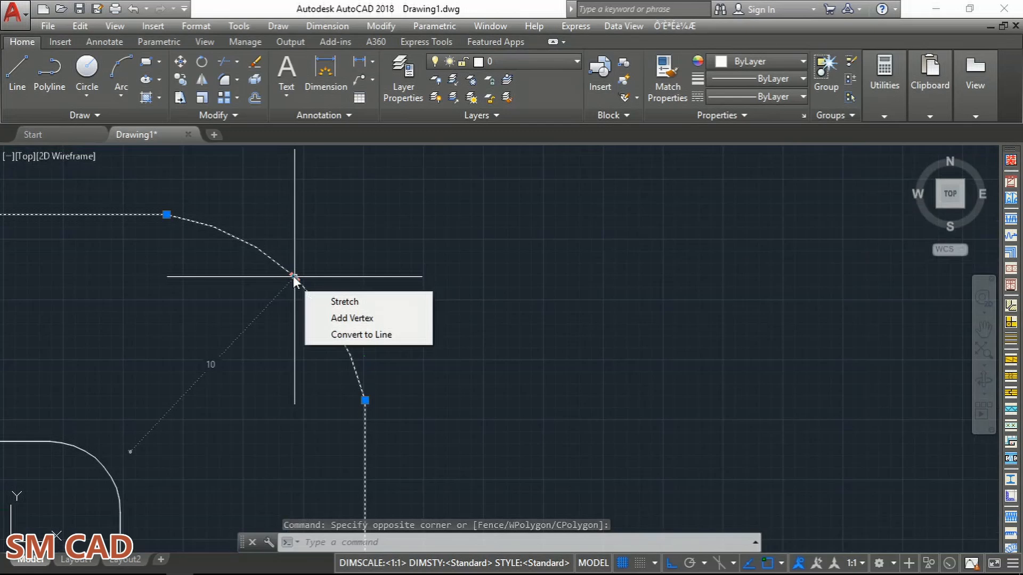
key("Escape")
key("Escape")
Fillet the upper-left corner of the redrawn plate outline with radius 10, using the Multiple option.
scroll(586, 389, "down", 2)
middle_click_drag(589, 387, 303, 385)
middle_click_drag(573, 354, 453, 368)
key("Escape")
type("f")
key("Return")
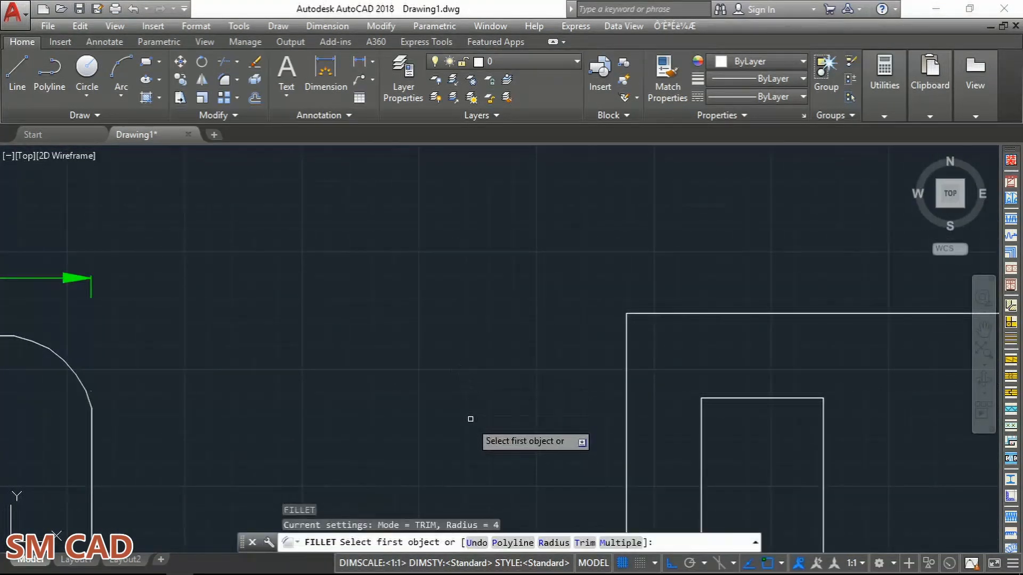
left_click(618, 543)
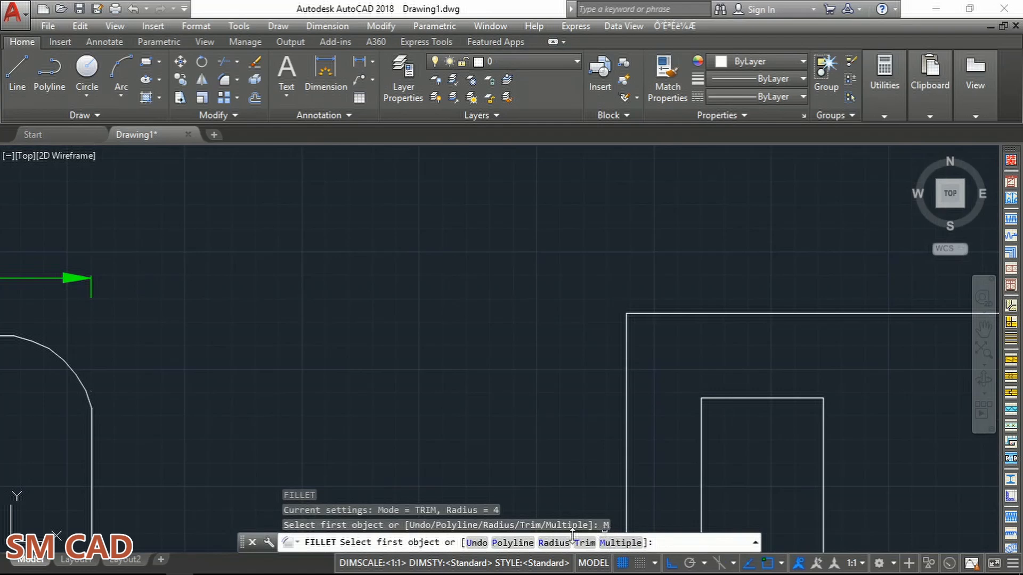
left_click(556, 545)
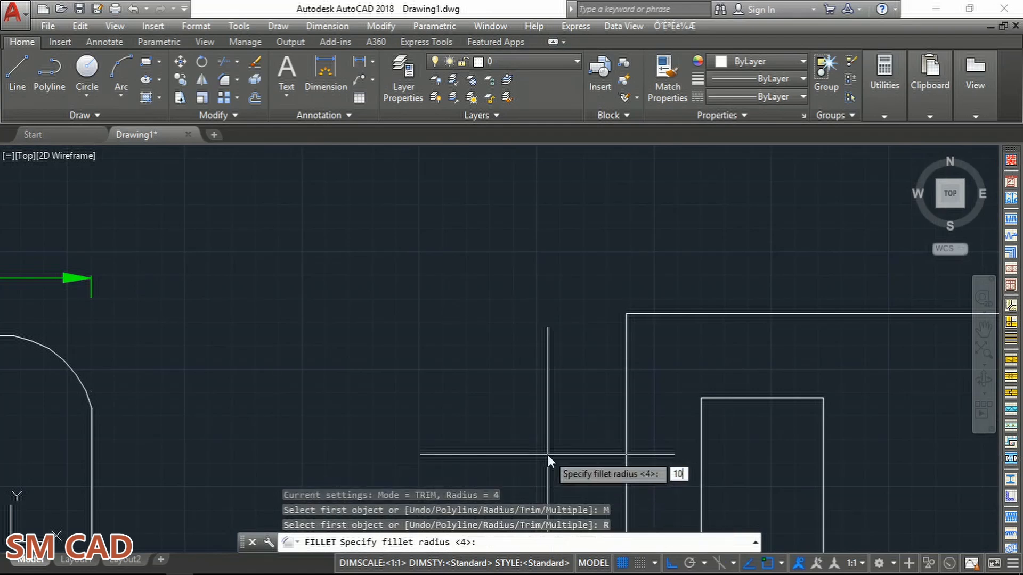
key("Return")
scroll(548, 453, "down", 2)
middle_click_drag(585, 409, 479, 405)
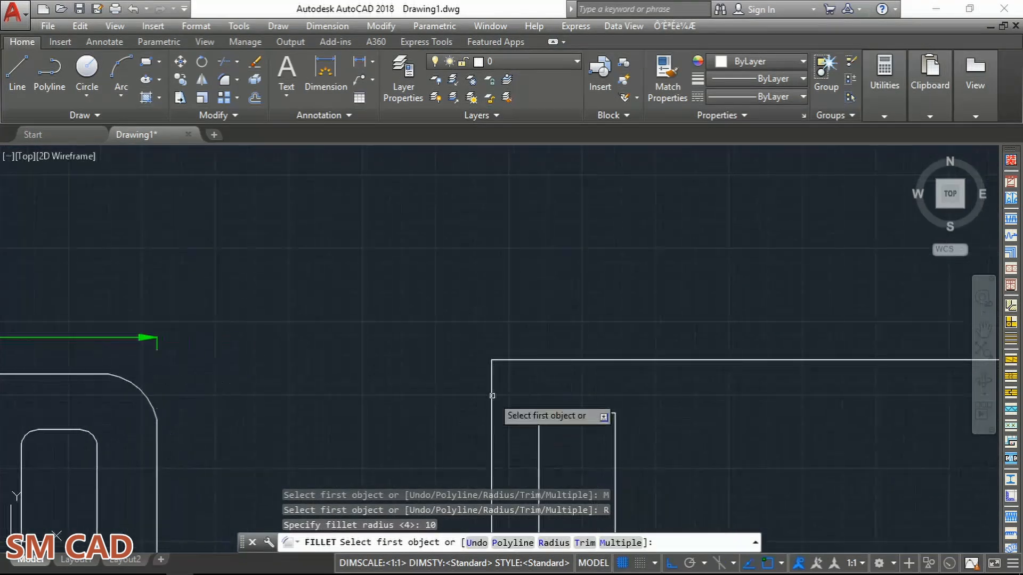
left_click(490, 382)
left_click(515, 361)
Round the remaining three corners of the plate outline with the same radius 10 fillet.
scroll(596, 388, "down", 5)
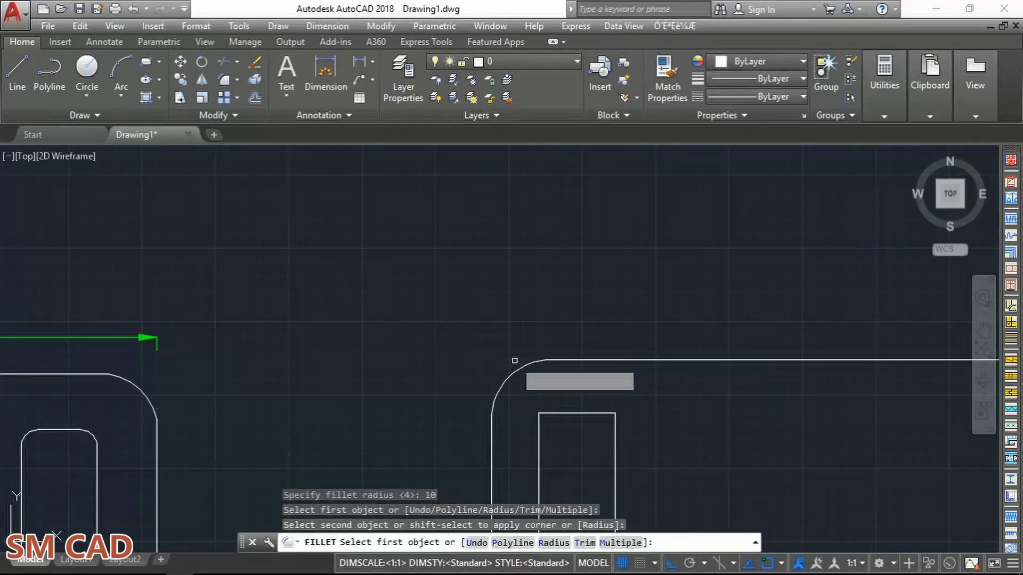
middle_click_drag(663, 402, 503, 402)
scroll(608, 387, "up", 4)
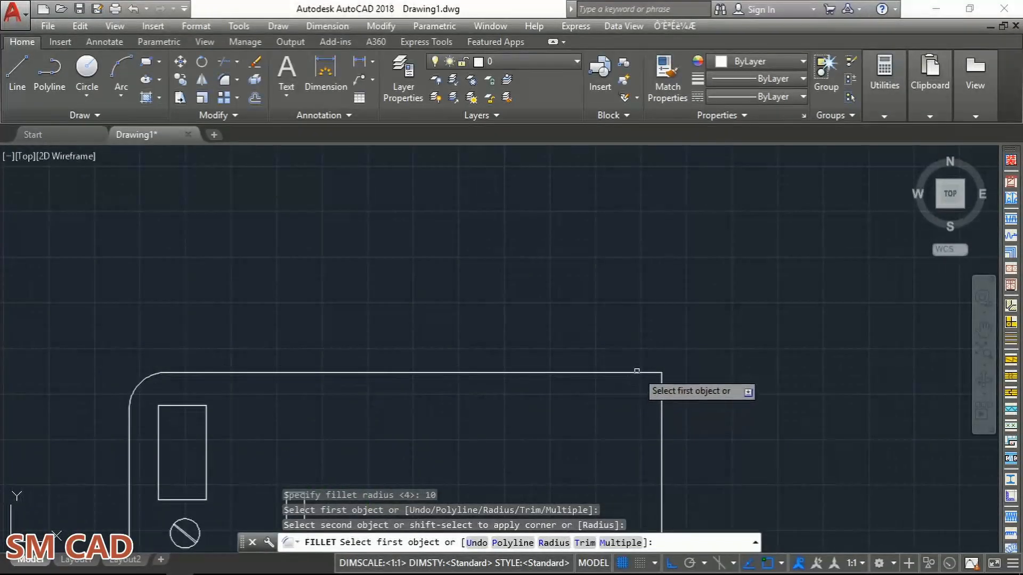
left_click(634, 373)
left_click(661, 400)
scroll(660, 398, "down", 5)
scroll(654, 392, "up", 2)
left_click(654, 397)
left_click(635, 407)
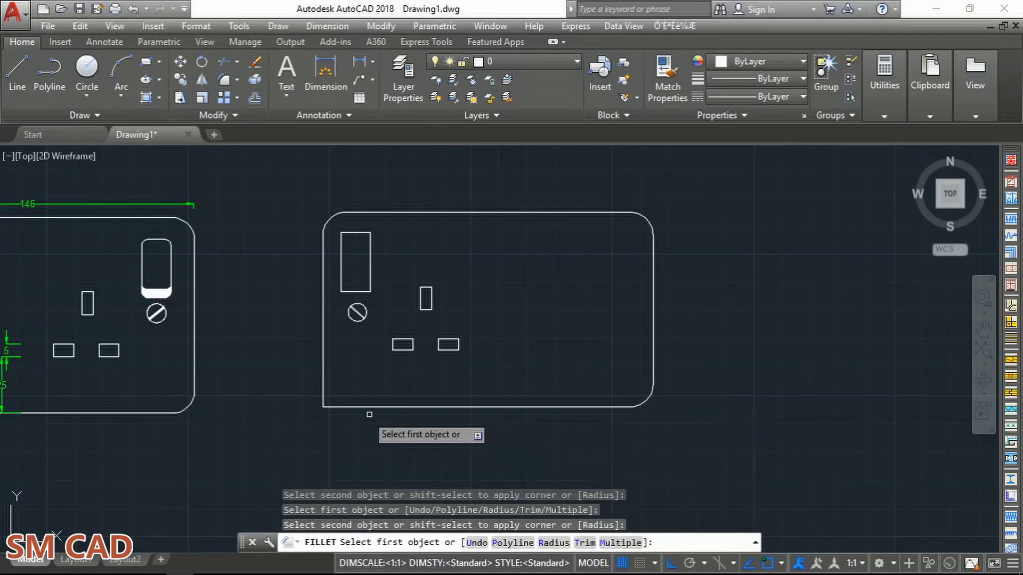
left_click(324, 385)
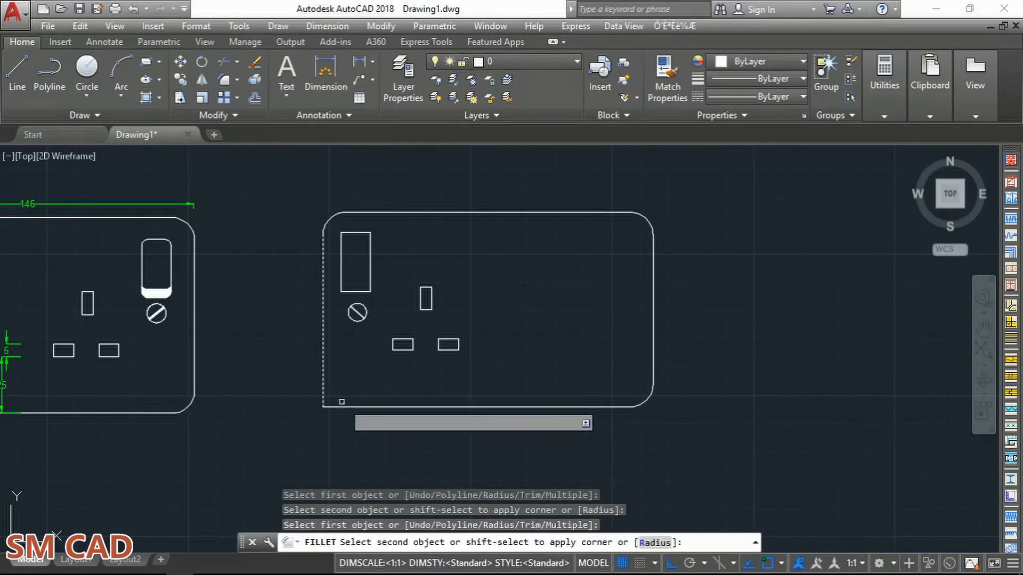
left_click(354, 407)
key("Return")
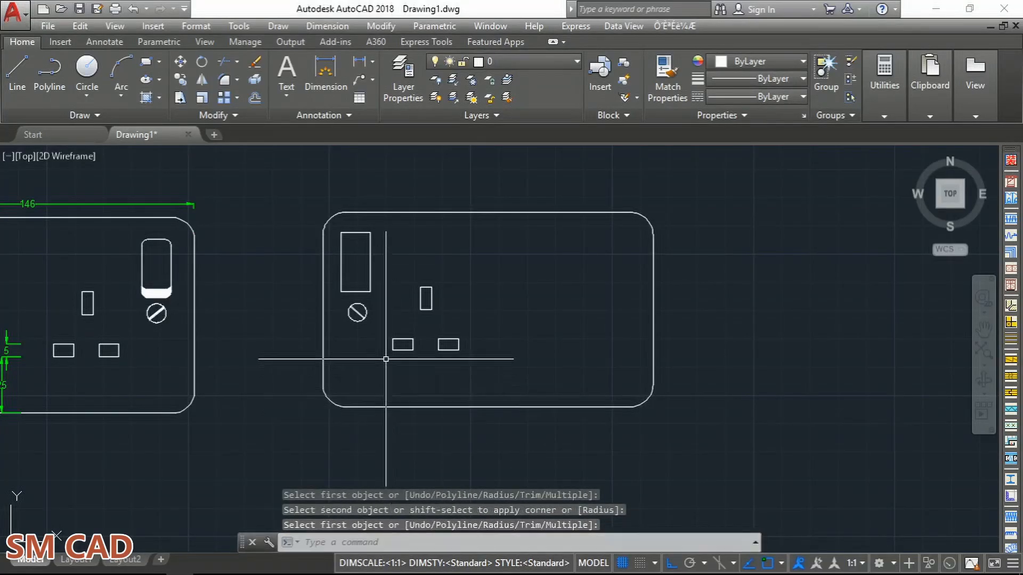
Fillet the two upper corners of the switch rectangle with radius 3, using the Multiple option.
scroll(366, 314, "up", 4)
key("Escape")
key("Escape")
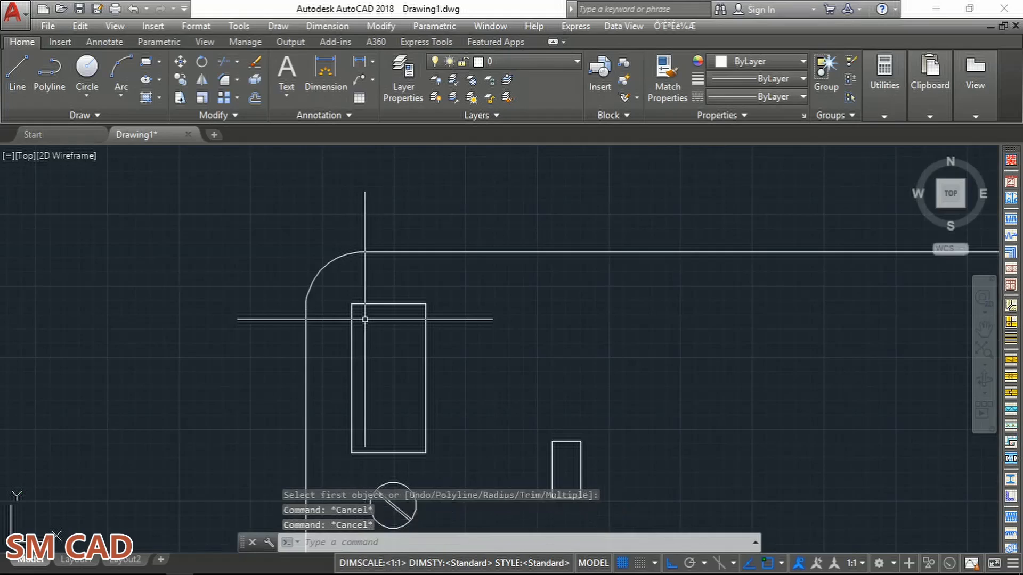
key("Return")
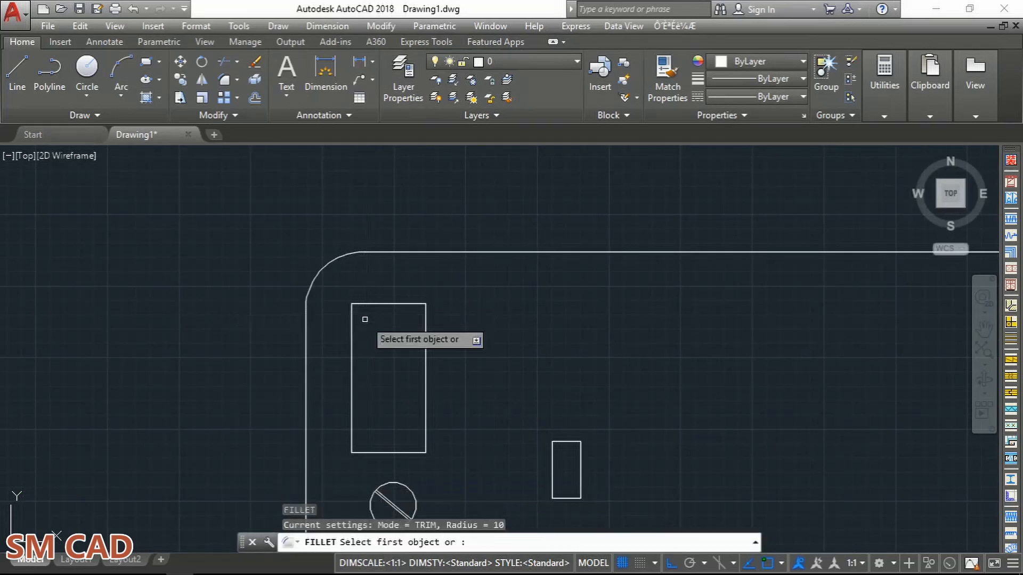
left_click(621, 543)
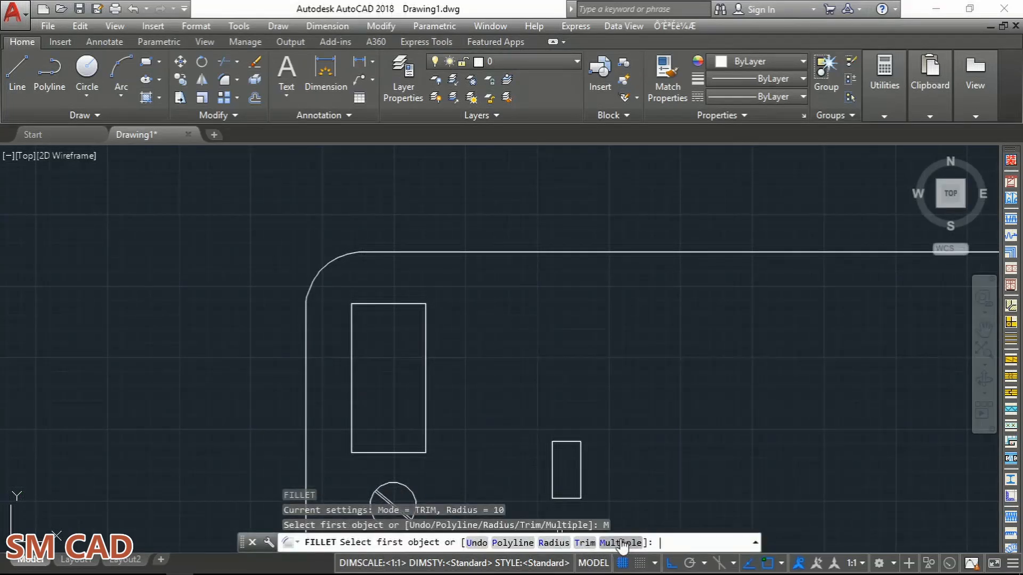
left_click(552, 543)
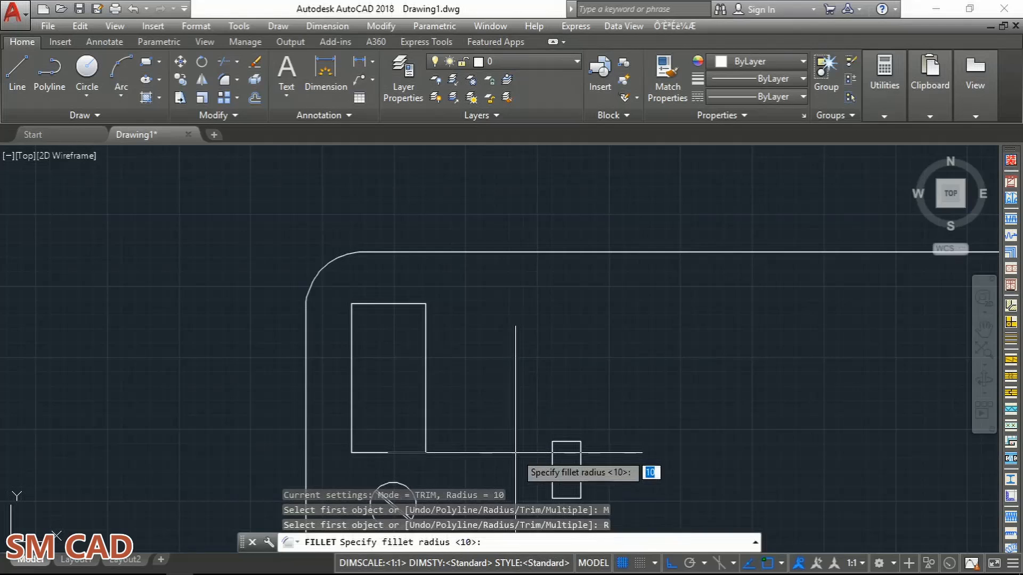
type("3")
key("Return")
scroll(359, 274, "up", 4)
left_click(318, 420)
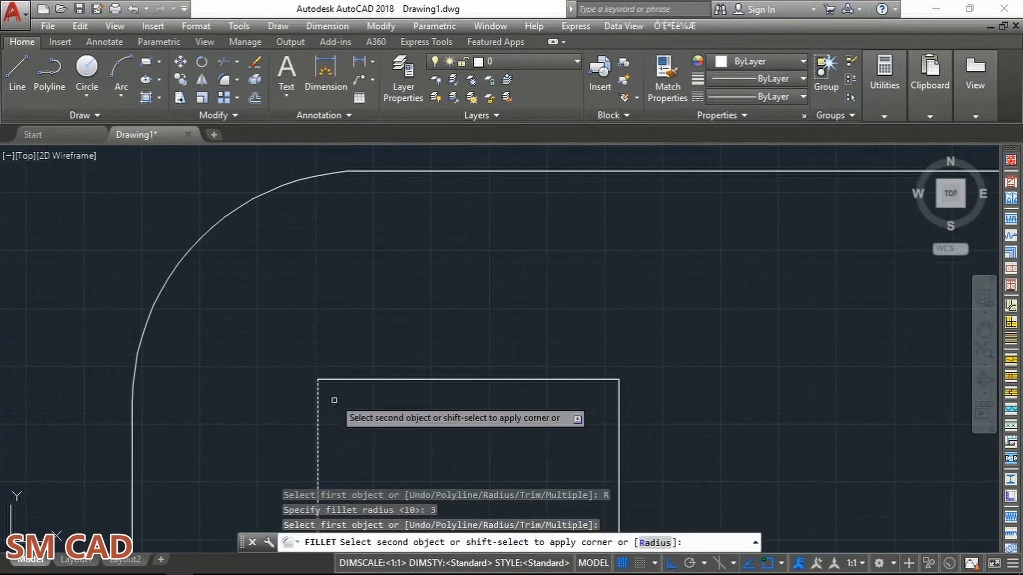
left_click(335, 380)
scroll(415, 384, "down", 2)
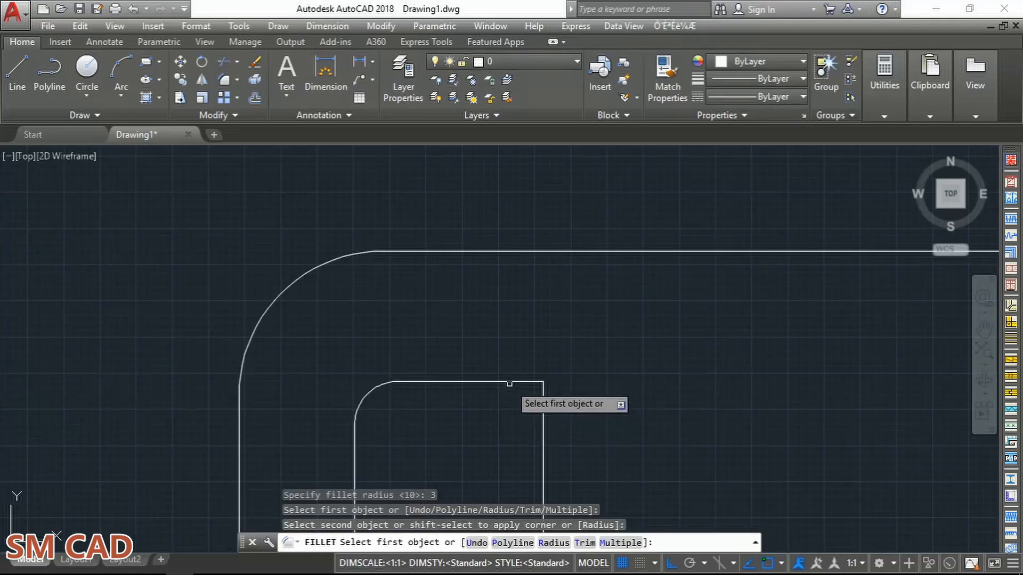
left_click(543, 403)
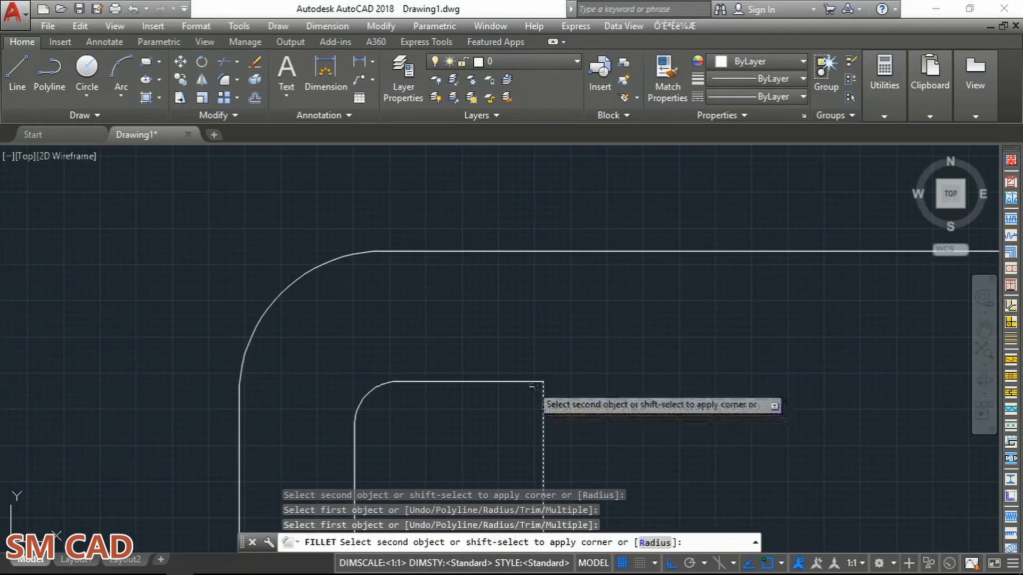
left_click(533, 382)
Round the two lower corners of the switch rectangle with the same radius 3 fillet.
scroll(531, 394, "down", 3)
scroll(530, 399, "down", 2)
scroll(464, 373, "up", 5)
left_click(450, 421)
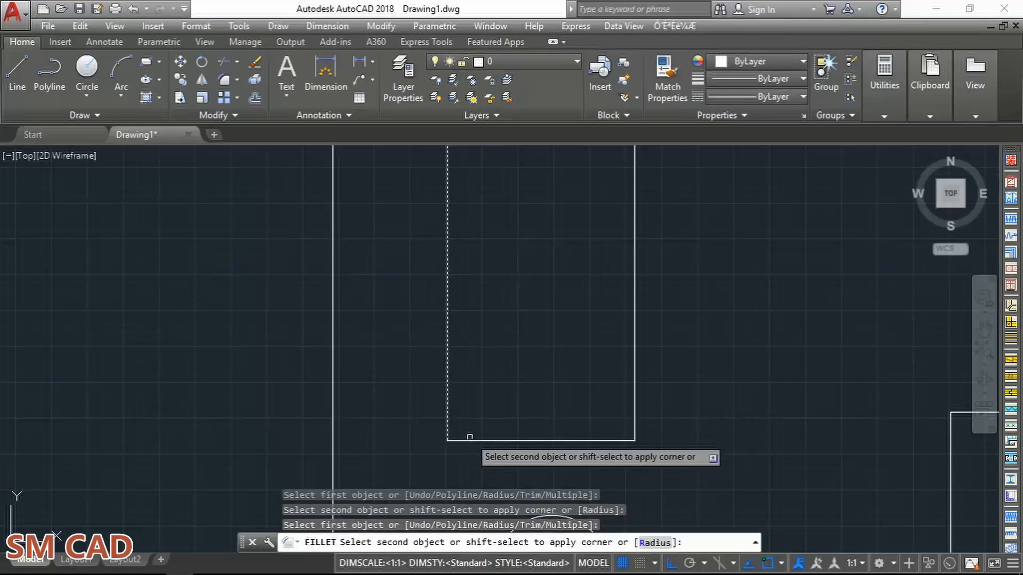
left_click(471, 439)
left_click(633, 423)
left_click(613, 440)
key("Escape")
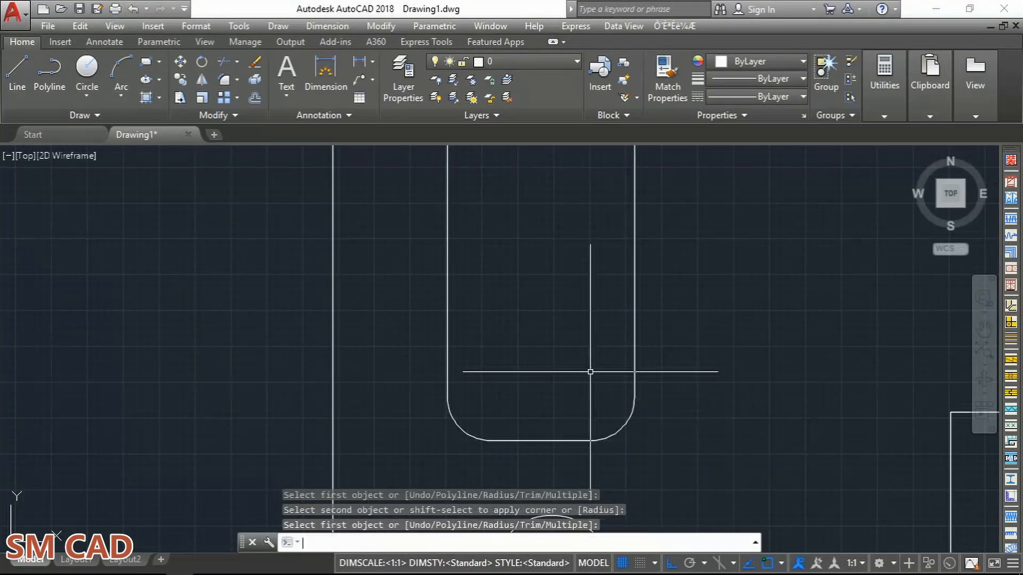
Copy the switch's bottom edge and its two corner arcs 3 units straight up inside the switch.
scroll(590, 372, "down", 5)
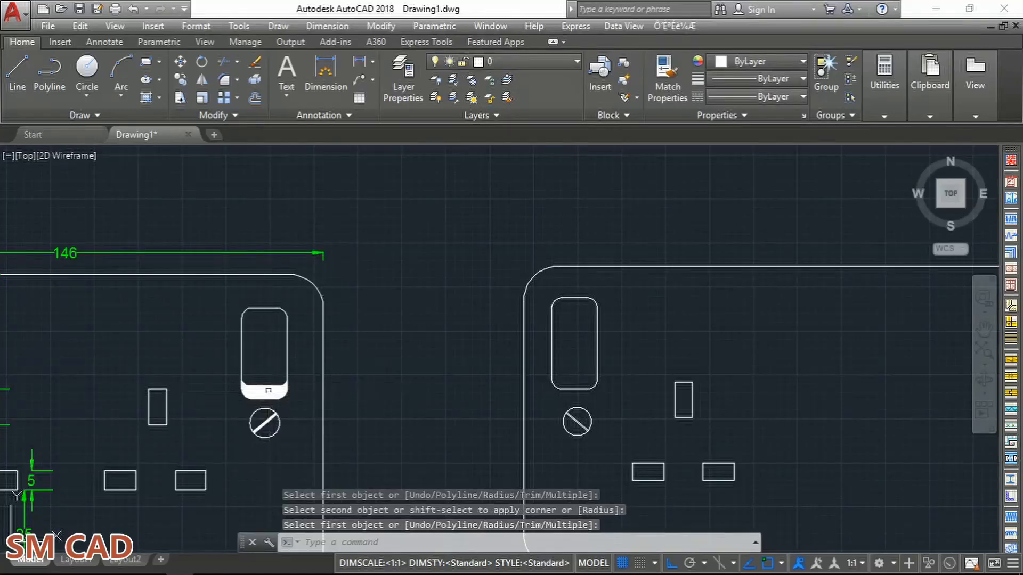
scroll(269, 390, "up", 4)
scroll(472, 402, "down", 4)
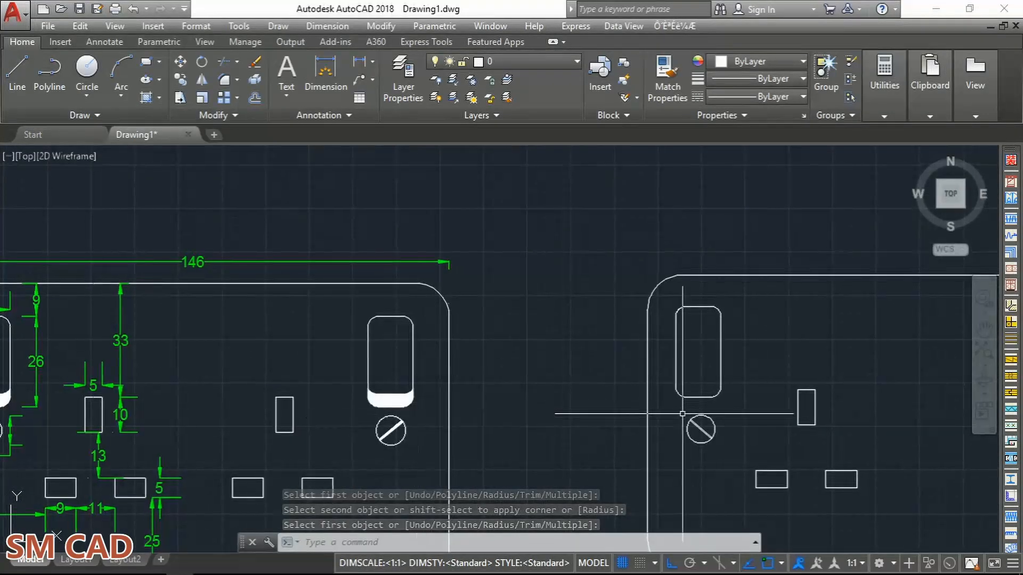
scroll(746, 411, "up", 3)
scroll(640, 350, "up", 3)
left_click(607, 335)
left_click(481, 381)
key("Return")
scroll(494, 318, "down", 2)
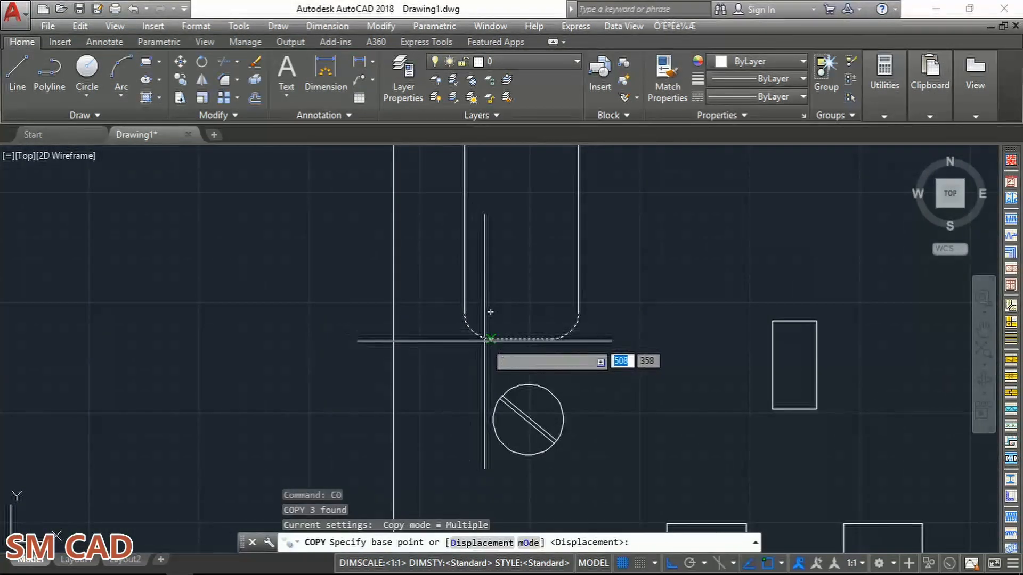
left_click(474, 335)
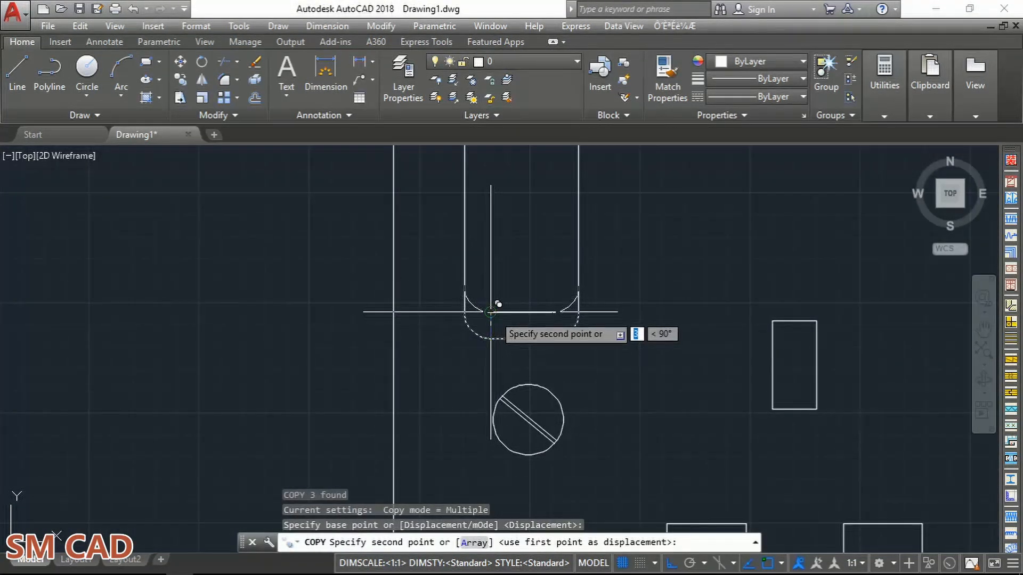
left_click(491, 312)
key("Escape")
scroll(548, 352, "down", 2)
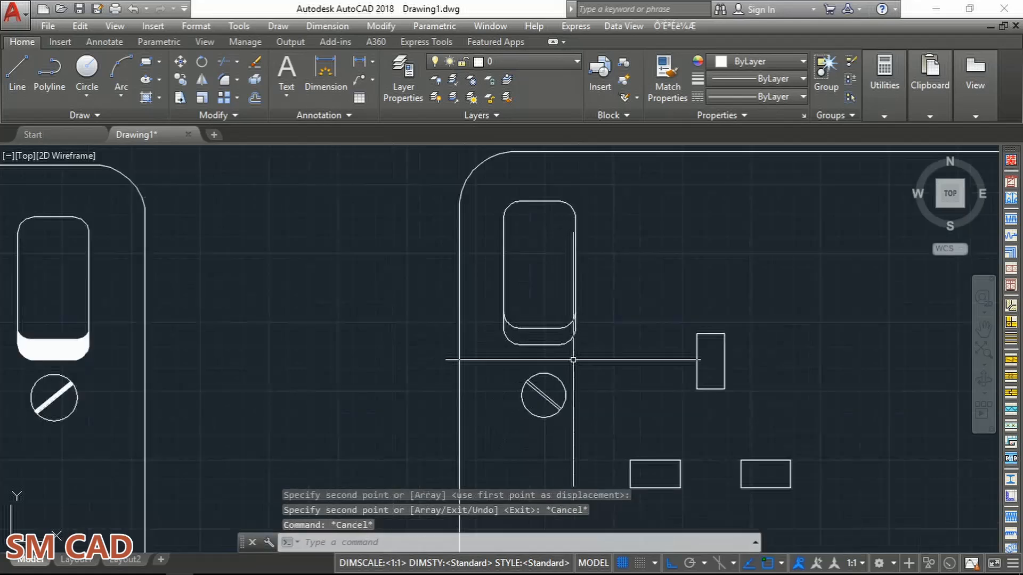
Fill the band between the switch's two lower curved edges with a solid hatch.
scroll(525, 342, "up", 3)
middle_click_drag(527, 341, 485, 328)
key("Escape")
key("Escape")
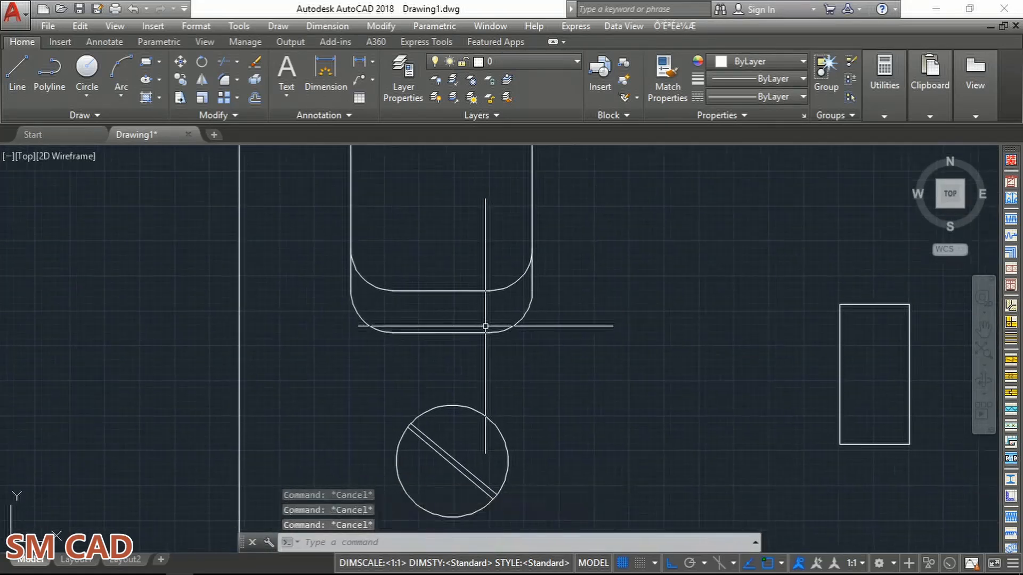
type("h")
key("Return")
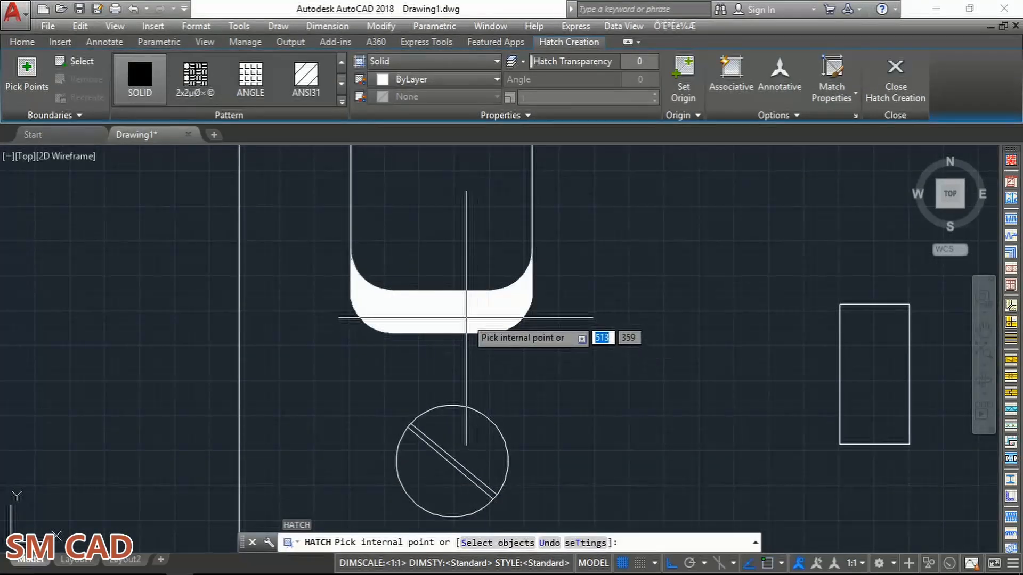
left_click(466, 317)
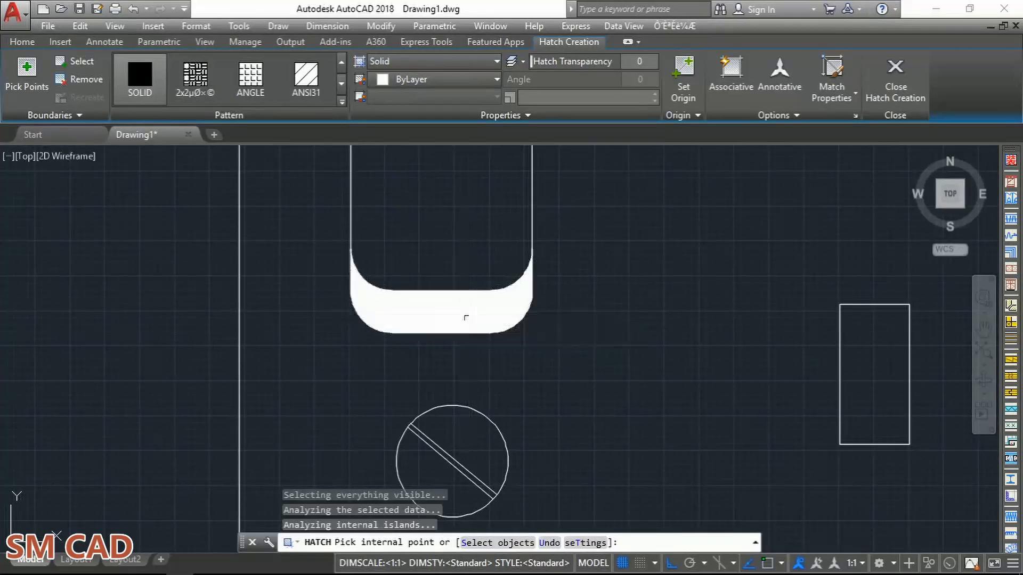
key("Return")
Fill the diagonal slot of the screw circle with a solid hatch.
middle_click_drag(469, 456, 424, 365)
scroll(423, 364, "up", 4)
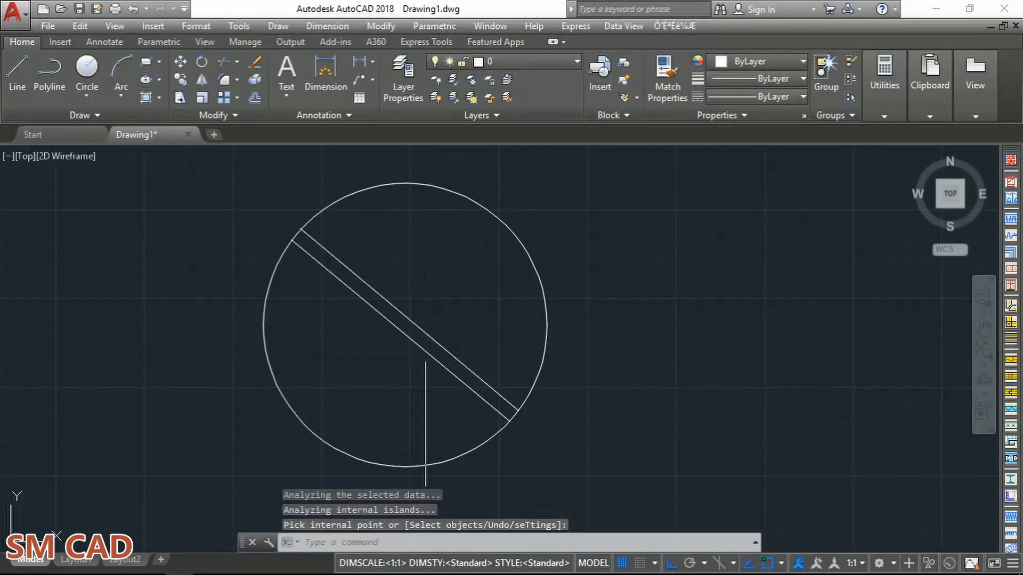
key("Return")
left_click(422, 341)
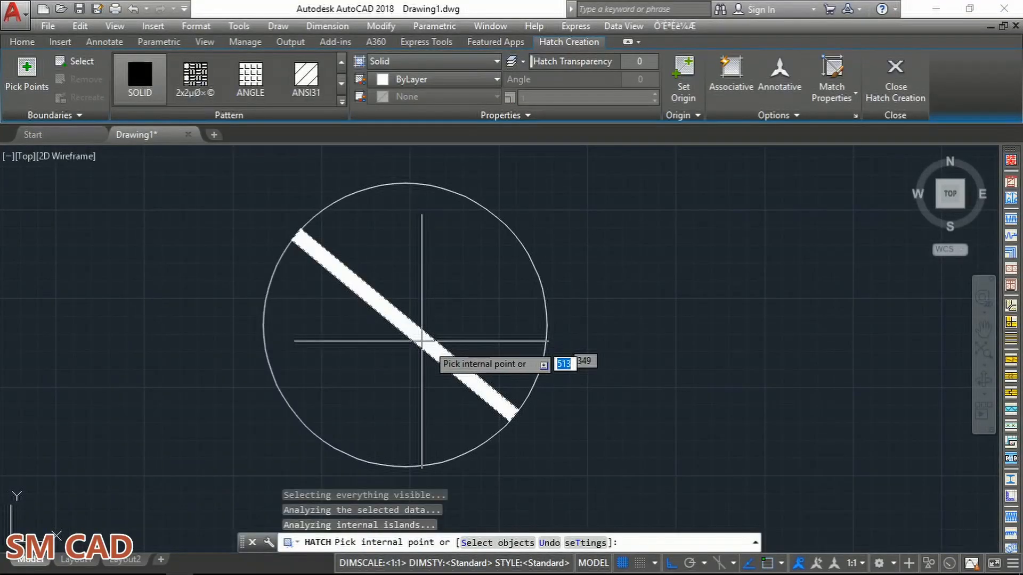
key("Return")
scroll(554, 352, "down", 4)
middle_click_drag(577, 354, 542, 360)
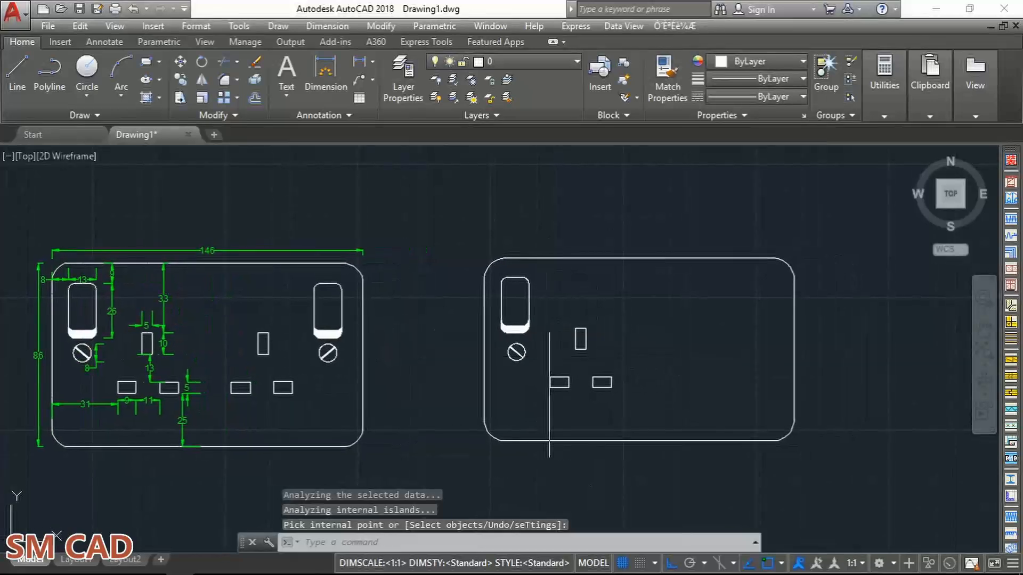
Mirror the switch, slotted screw and three pin holes across the plate's vertical centreline through its edge midpoints, keeping the originals.
left_click(496, 267)
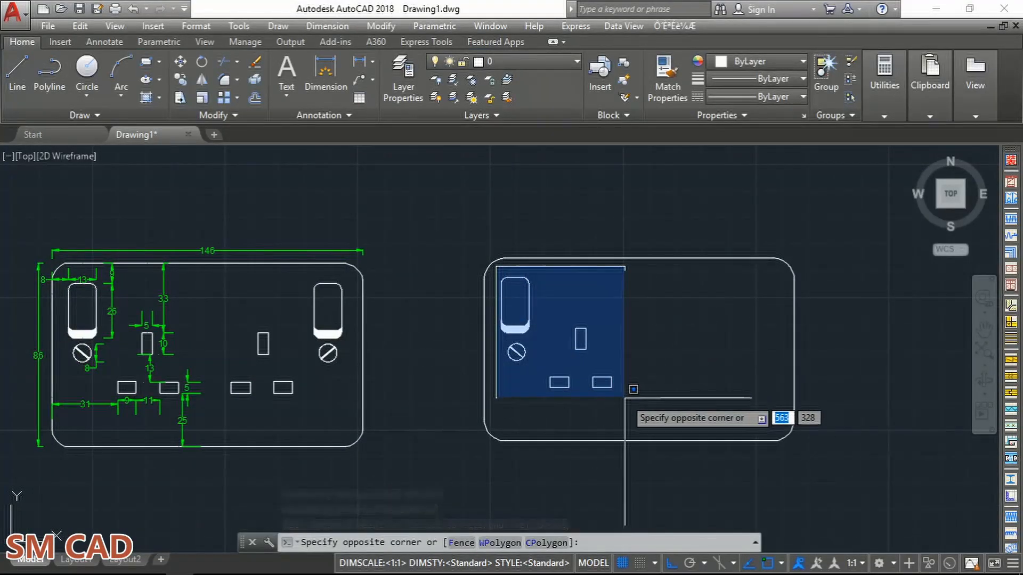
left_click(622, 397)
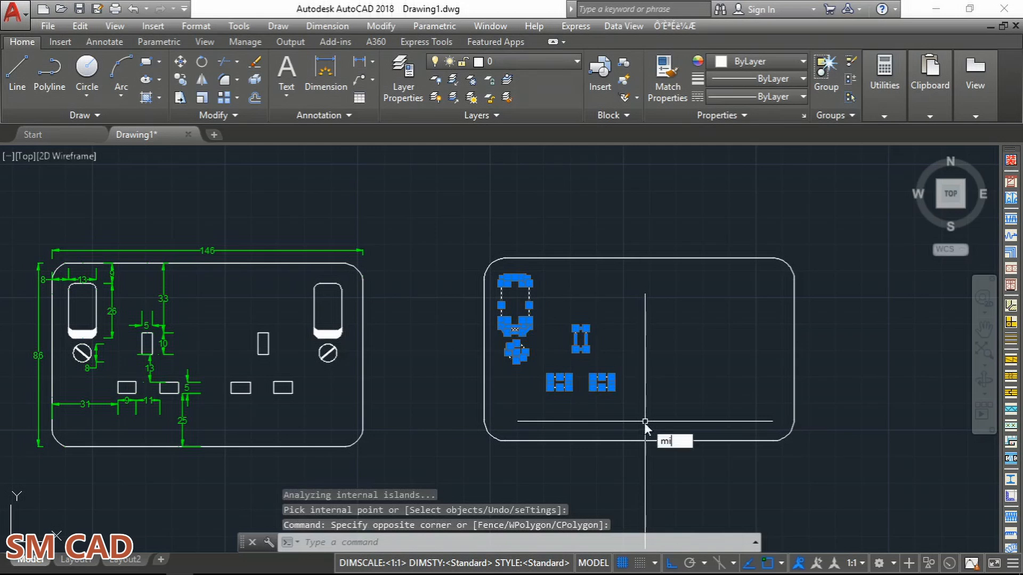
key("Return")
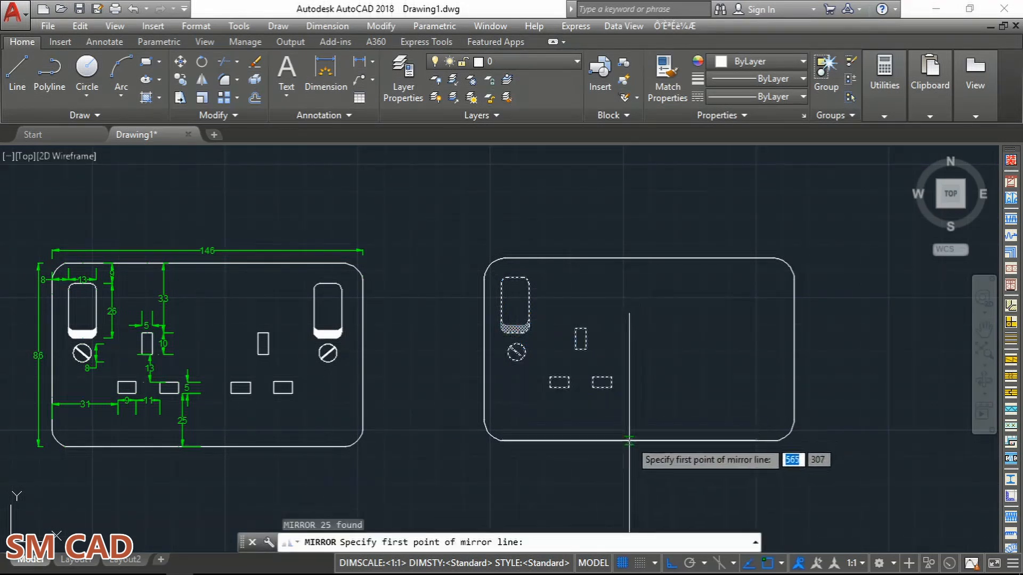
left_click(639, 440)
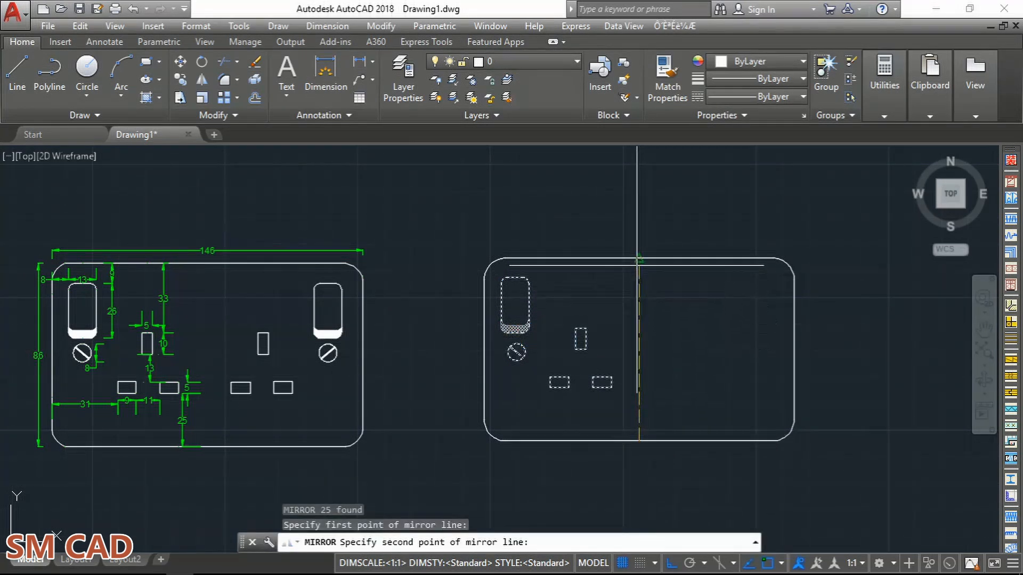
left_click(637, 267)
key("Return")
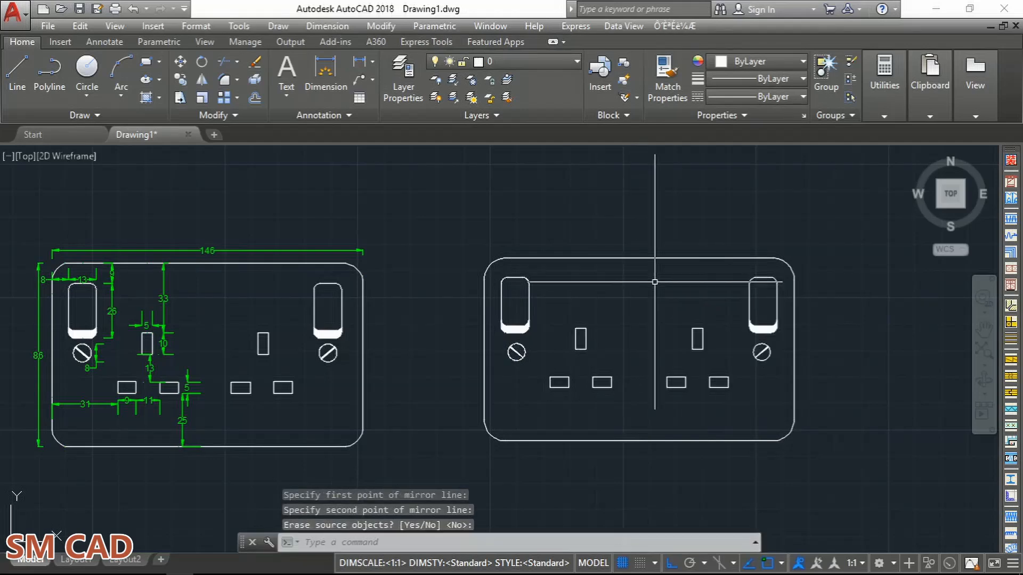
middle_click_drag(511, 339, 469, 333)
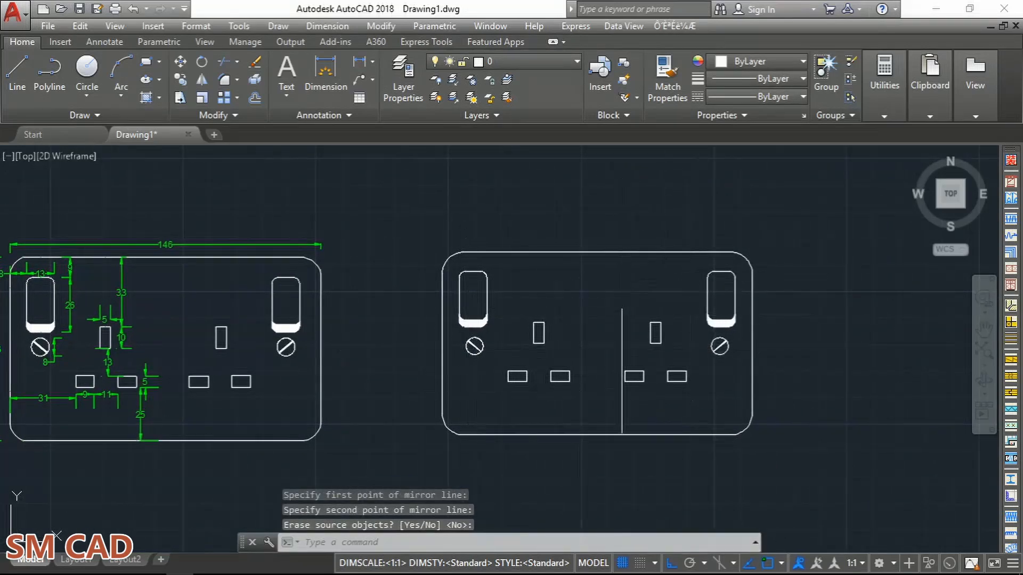
scroll(646, 346, "up", 4)
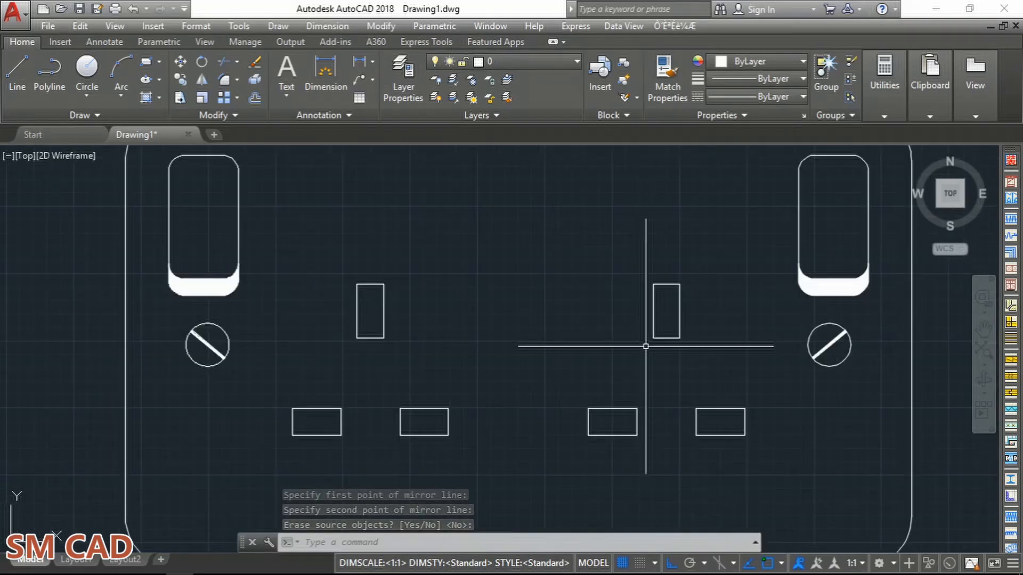
scroll(646, 346, "down", 6)
scroll(299, 357, "up", 2)
middle_click_drag(826, 377, 563, 384)
scroll(627, 344, "up", 2)
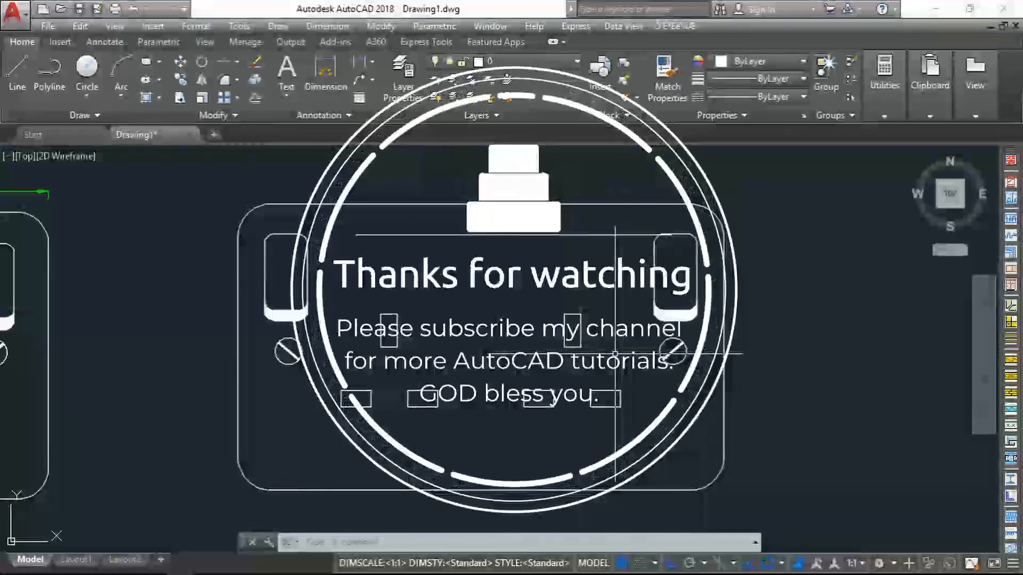